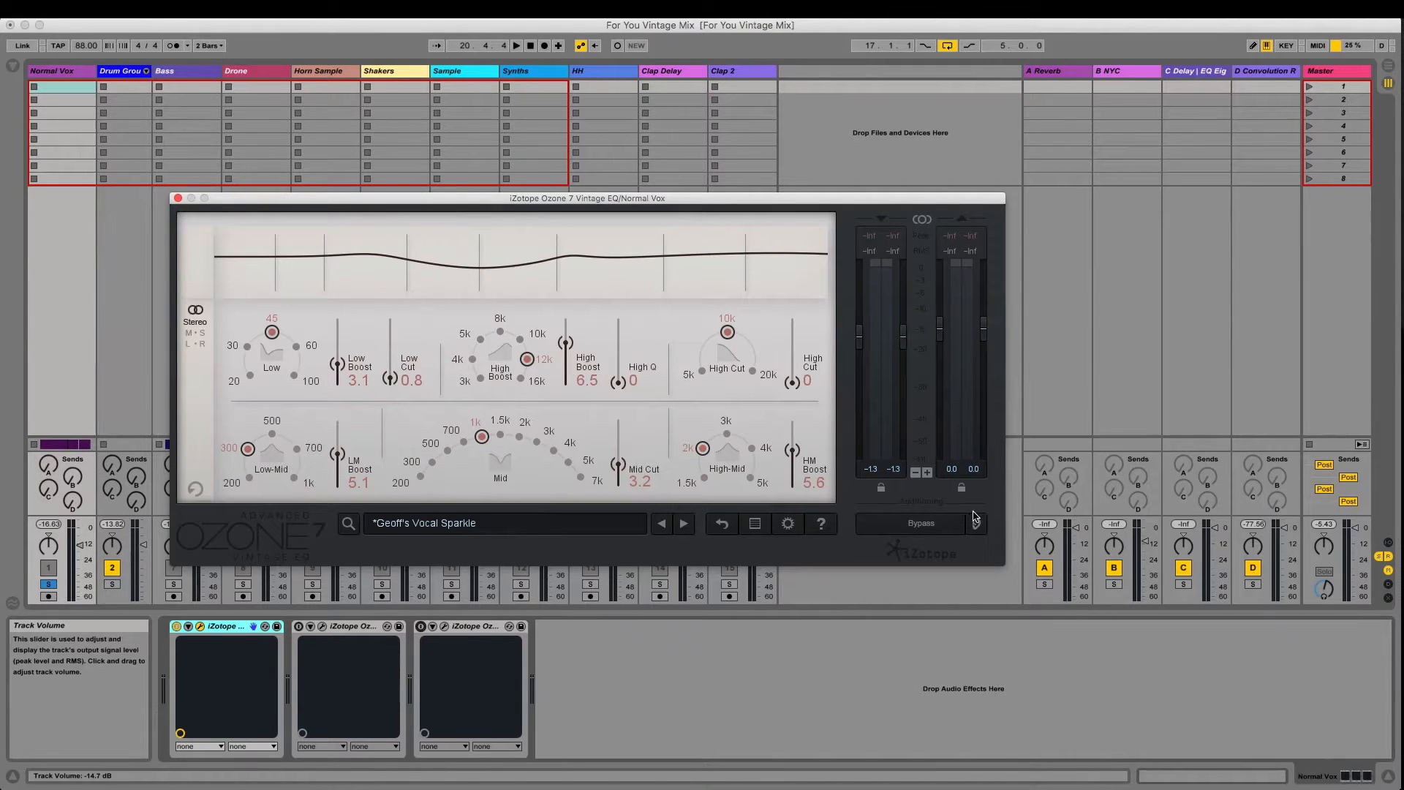
Compare the vocal with the Vintage EQ bypassed and active during playback, and set the EQ to mid/side processing
{"action": "left_click", "coordinate": [939, 523]}
{"action": "key", "text": "space"}
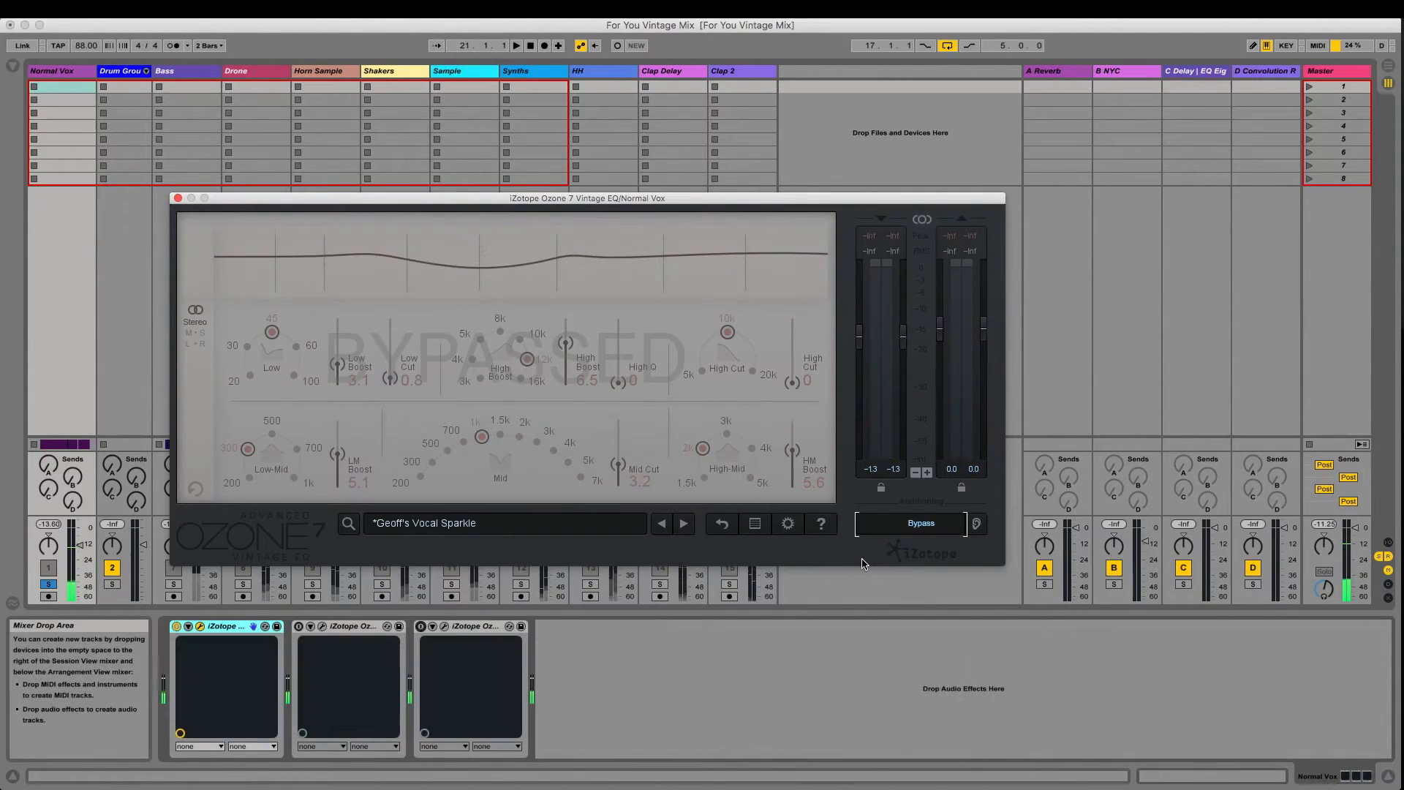
{"action": "left_click", "coordinate": [904, 523]}
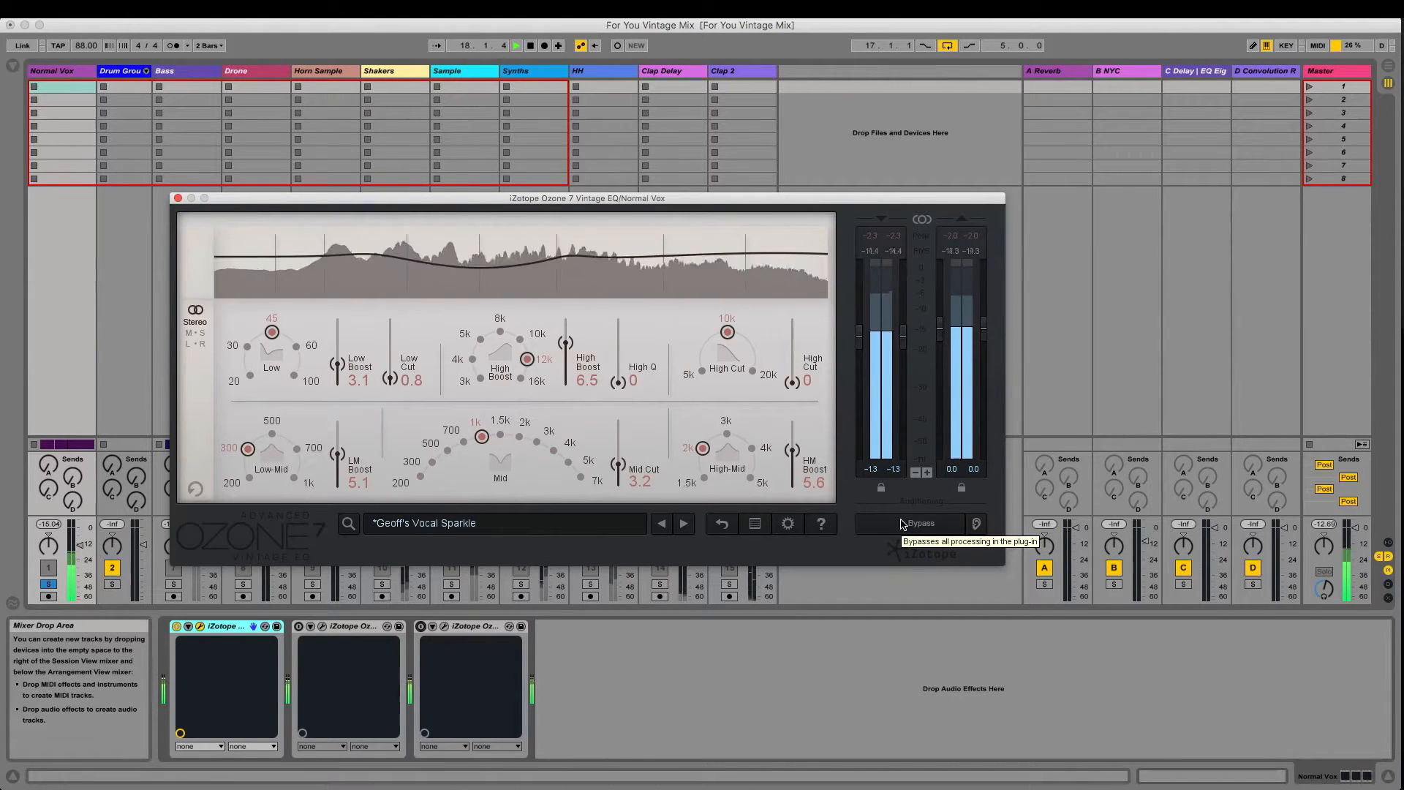
{"action": "key", "text": "space"}
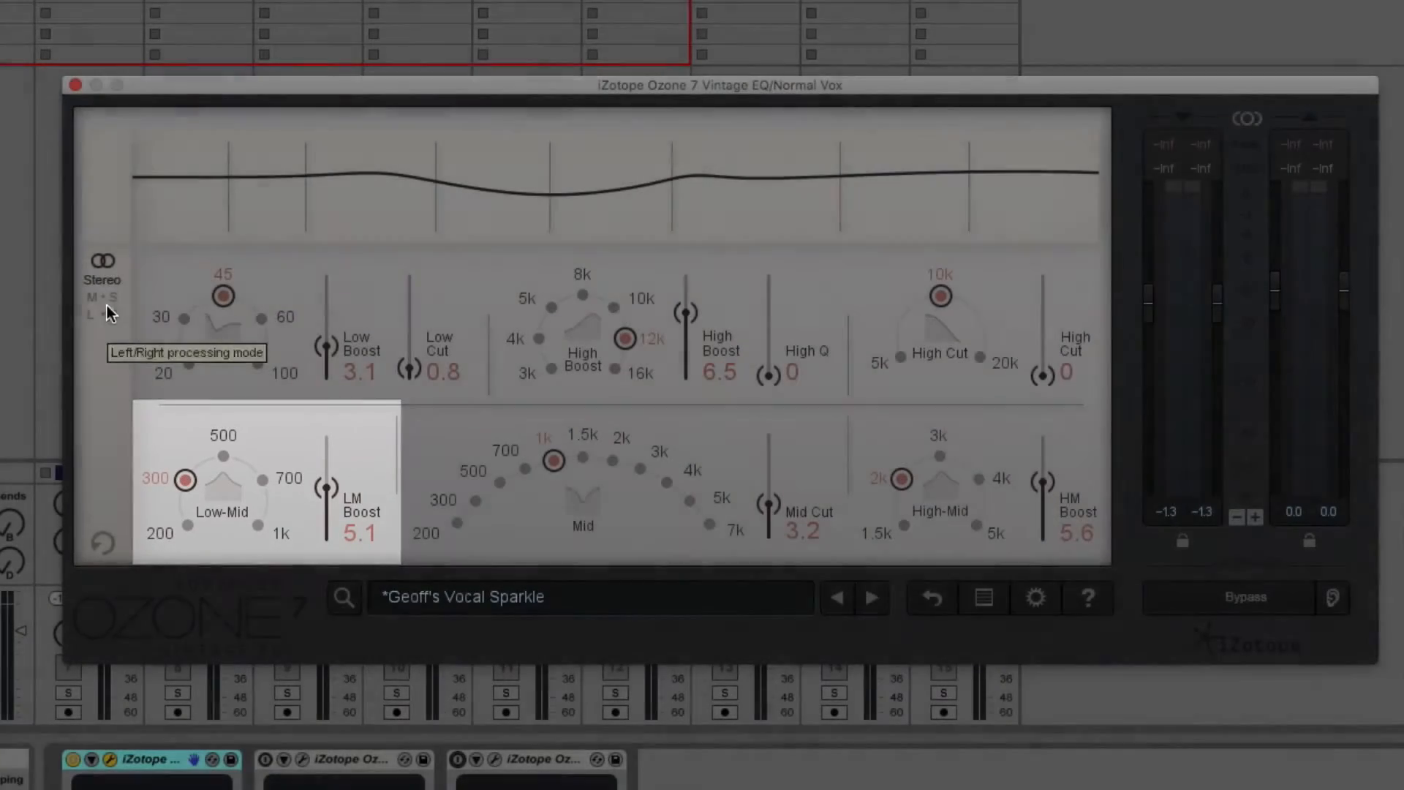
{"action": "left_click", "coordinate": [102, 296]}
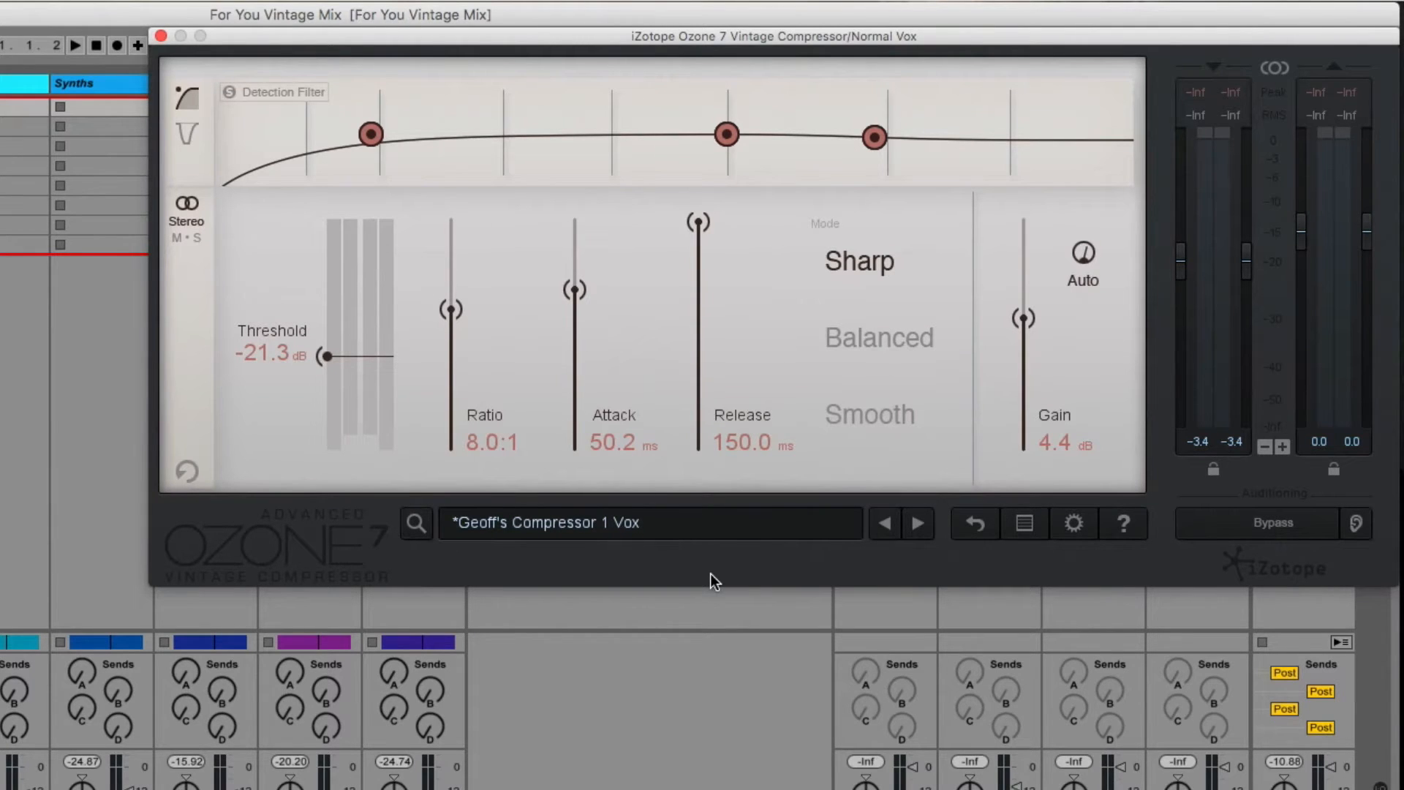
Compare the vocal with the Vintage Compressor bypassed and active during playback, and view its mid/side mode before returning to stereo
{"action": "left_click", "coordinate": [1274, 522]}
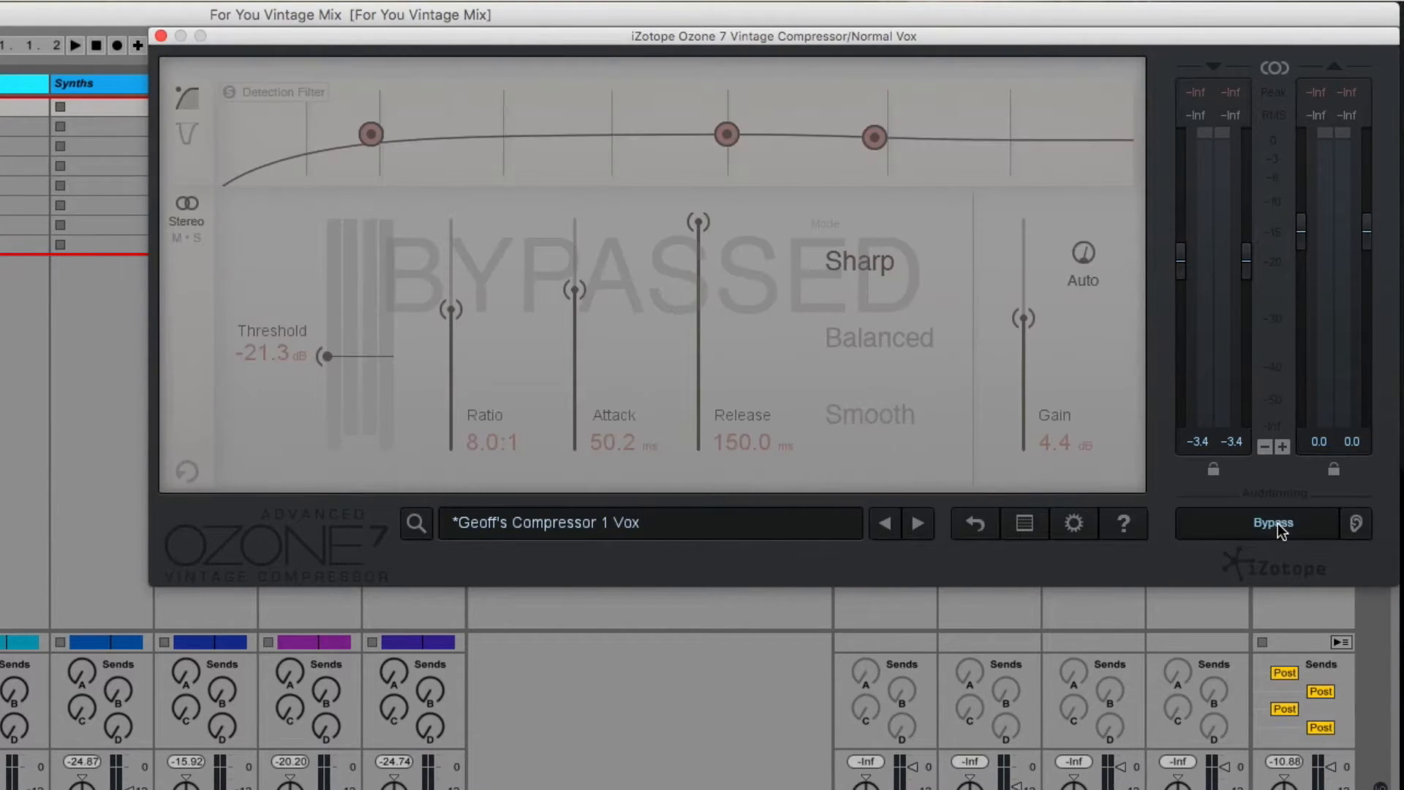
{"action": "key", "text": "space"}
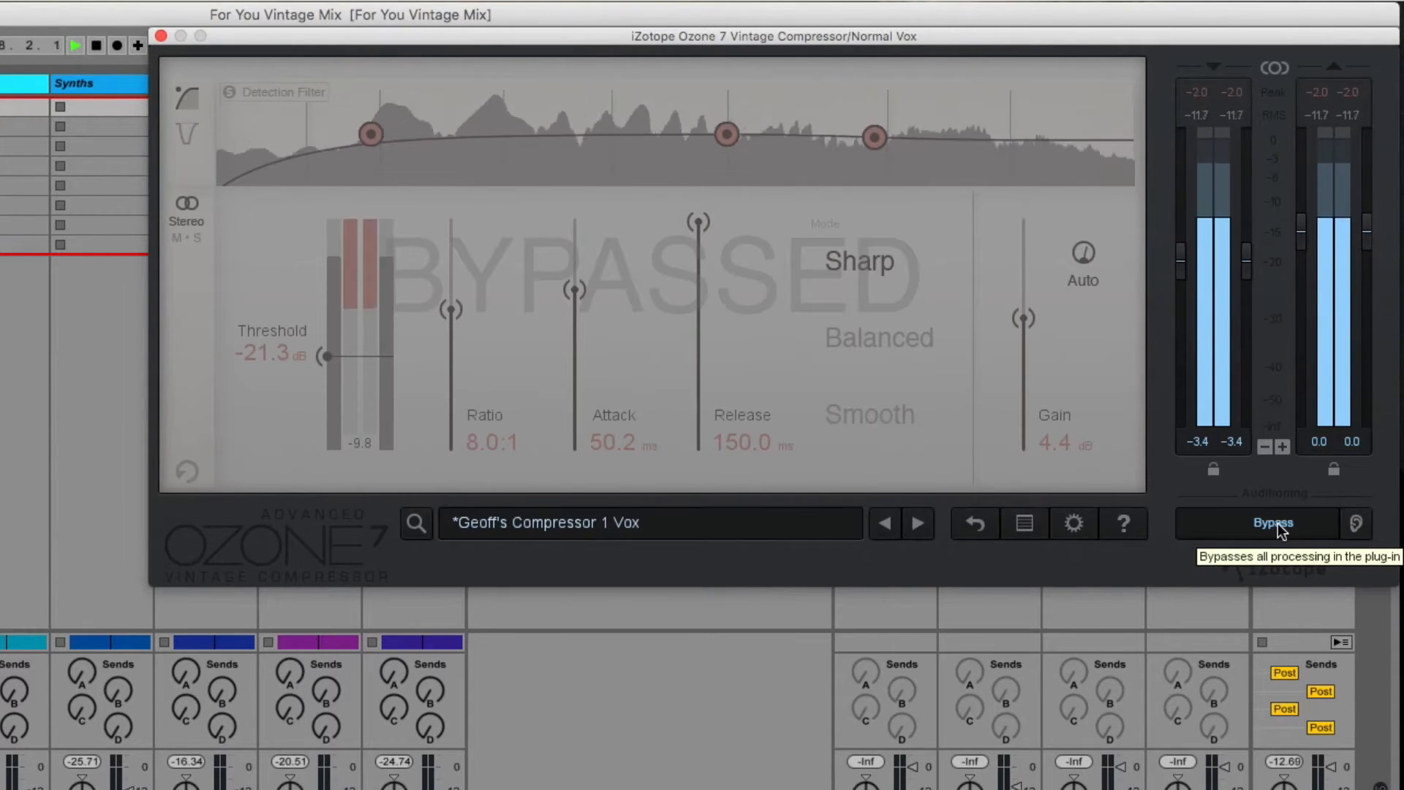
{"action": "key", "text": "space"}
{"action": "left_click", "coordinate": [1273, 523]}
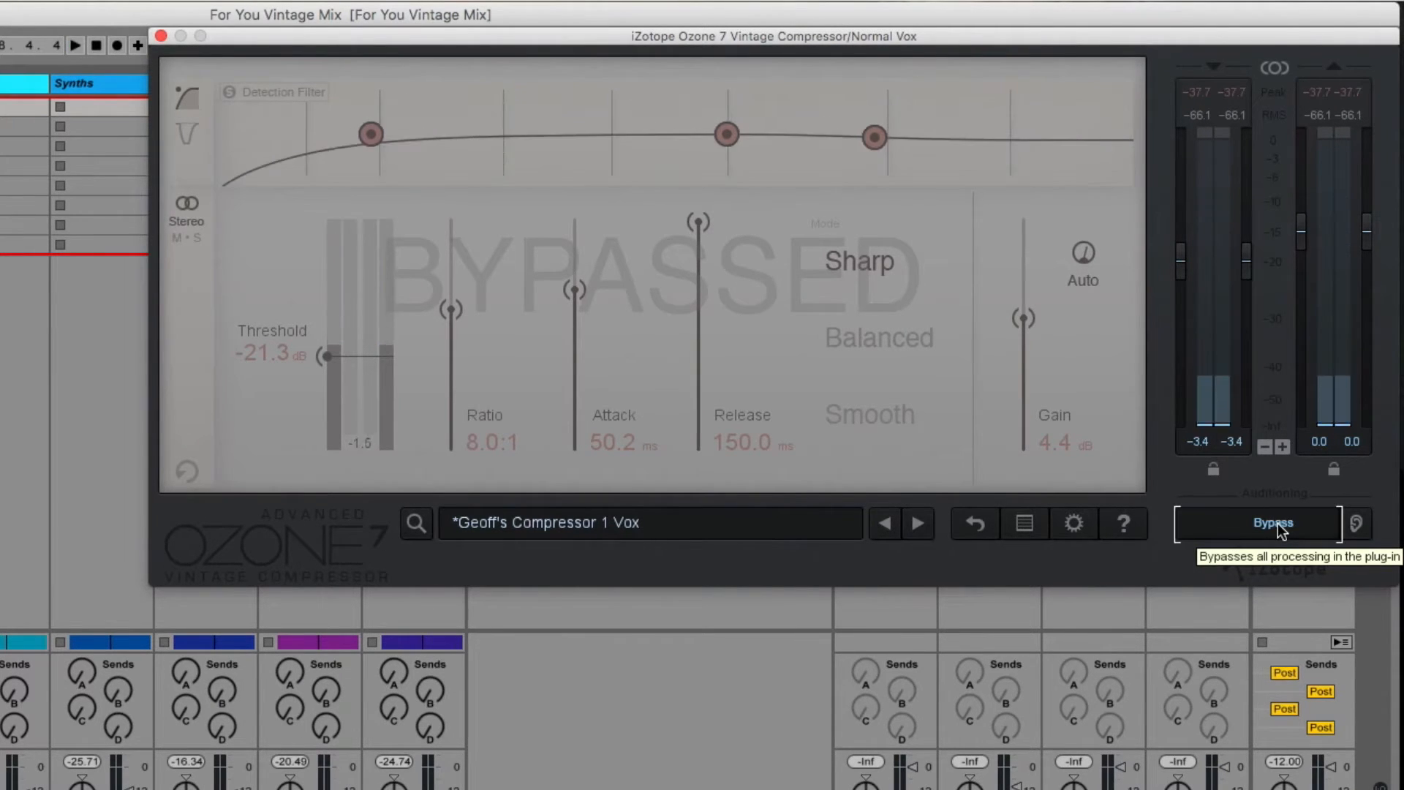
{"action": "key", "text": "space"}
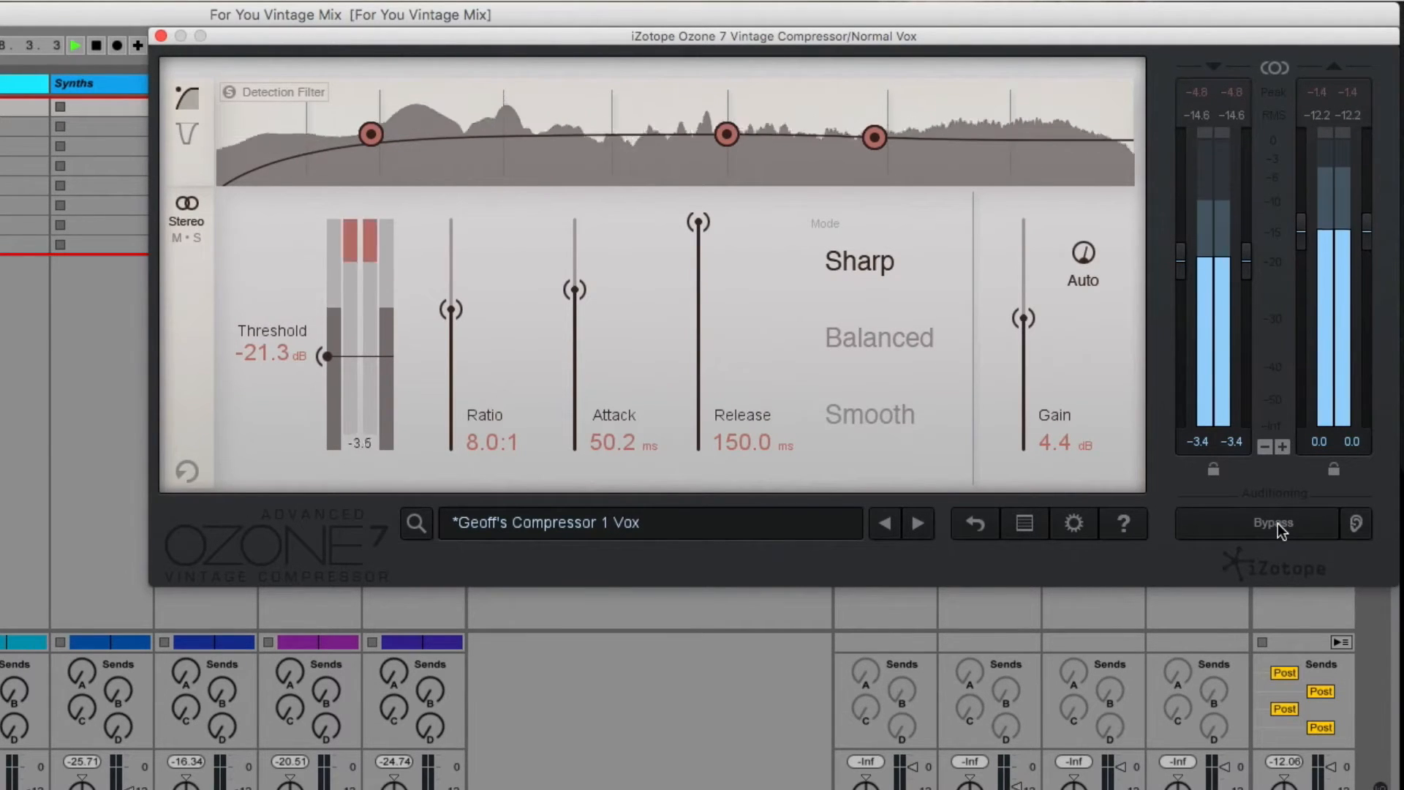
{"action": "key", "text": "space"}
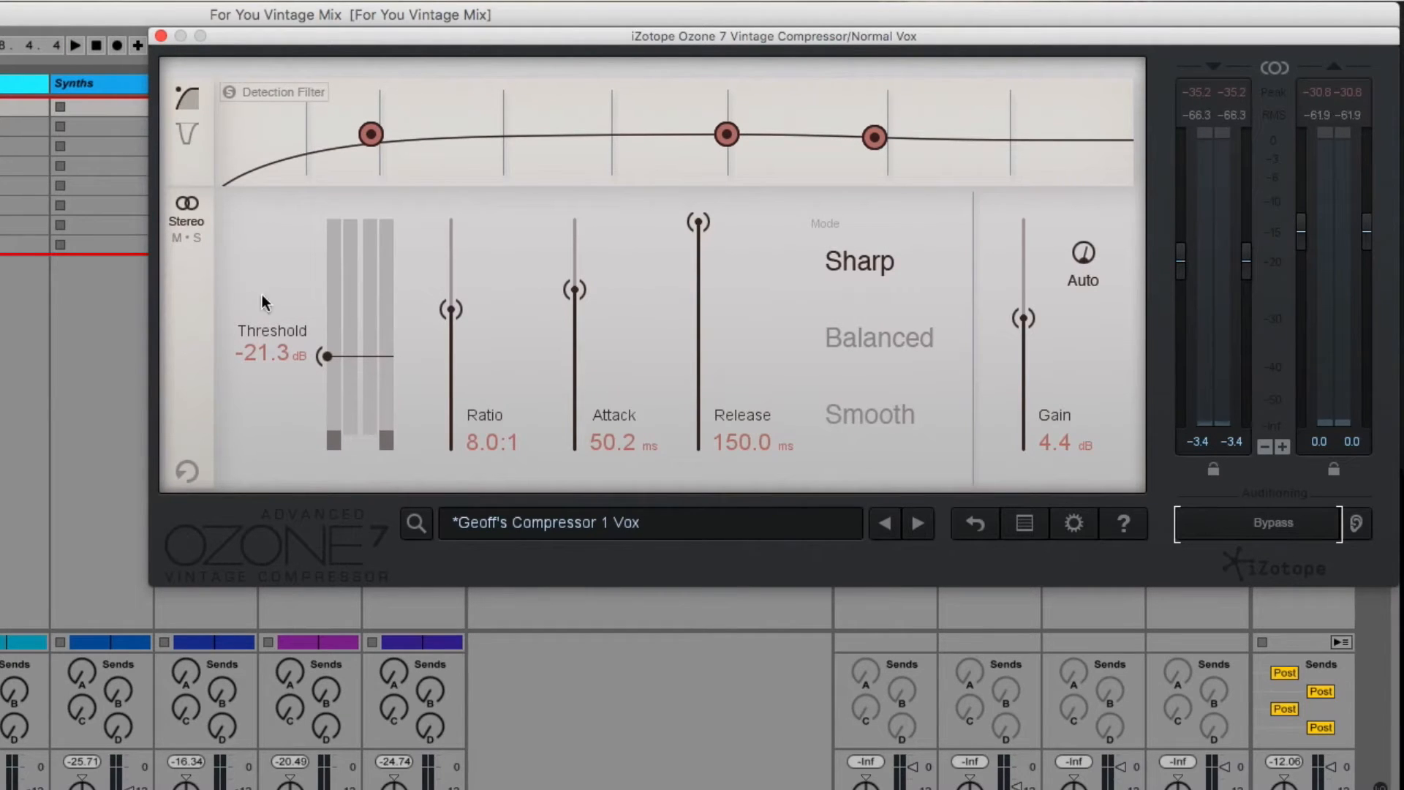
{"action": "left_click", "coordinate": [182, 237]}
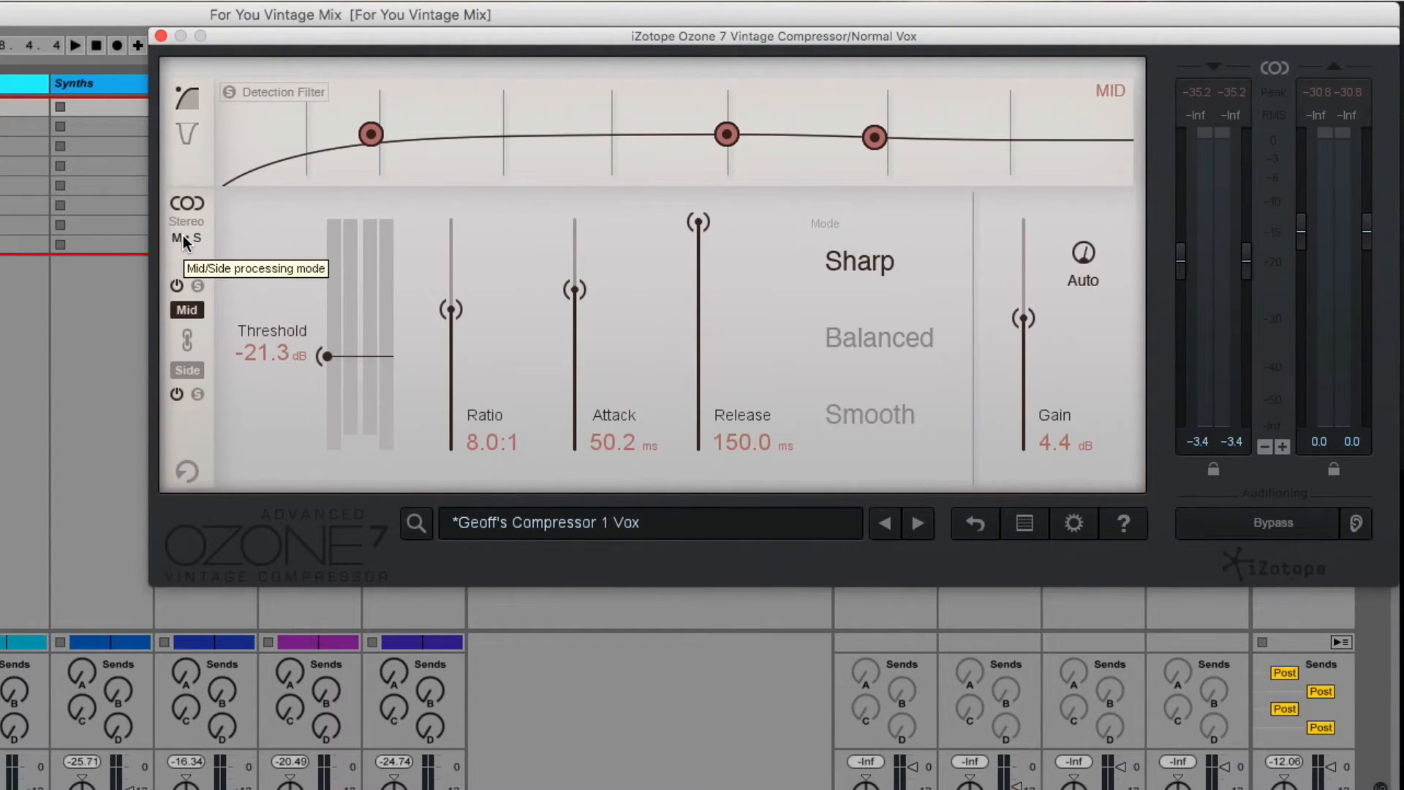
{"action": "left_click", "coordinate": [185, 224]}
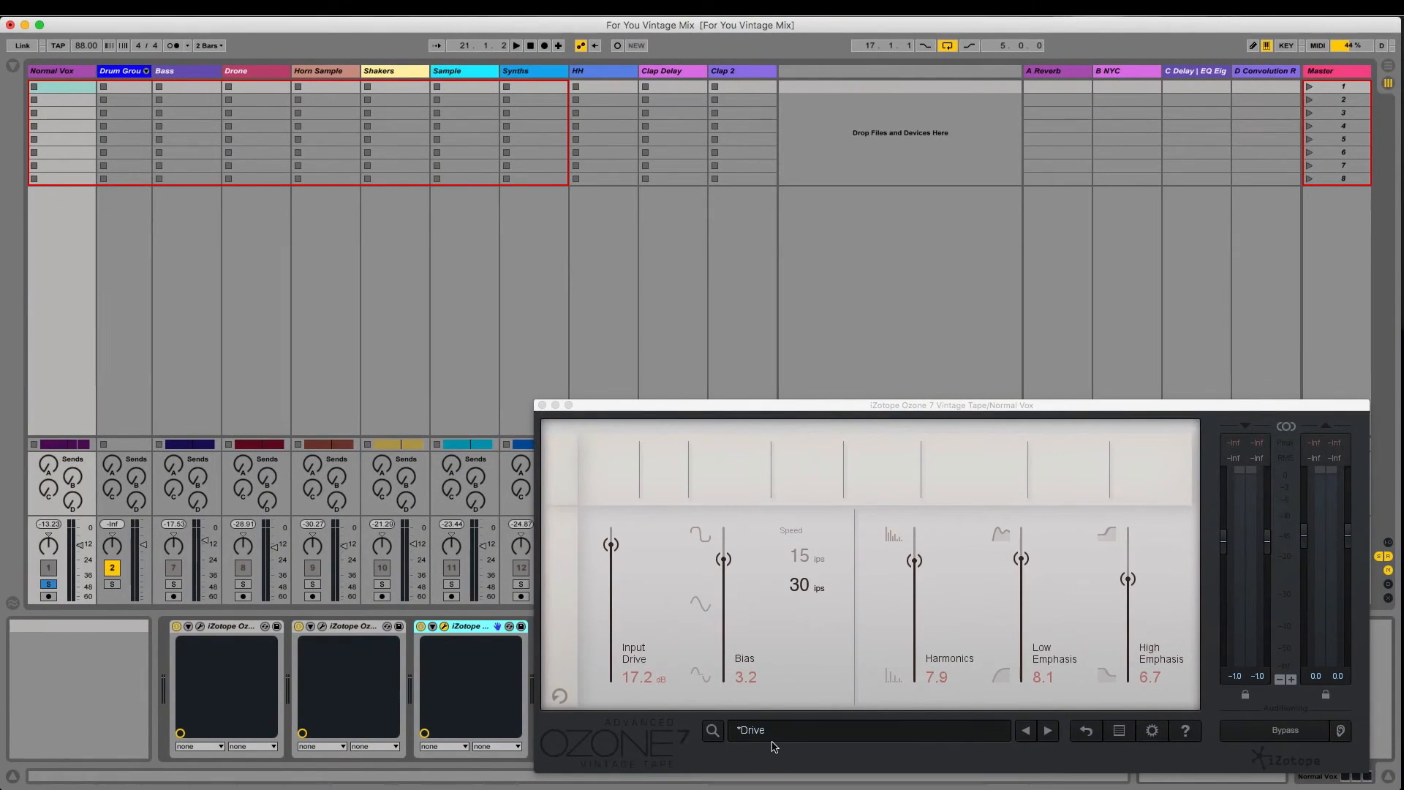
View the Vintage Tape preset list and compare the vocal with the tape processing bypassed and active during playback
{"action": "left_click", "coordinate": [764, 735]}
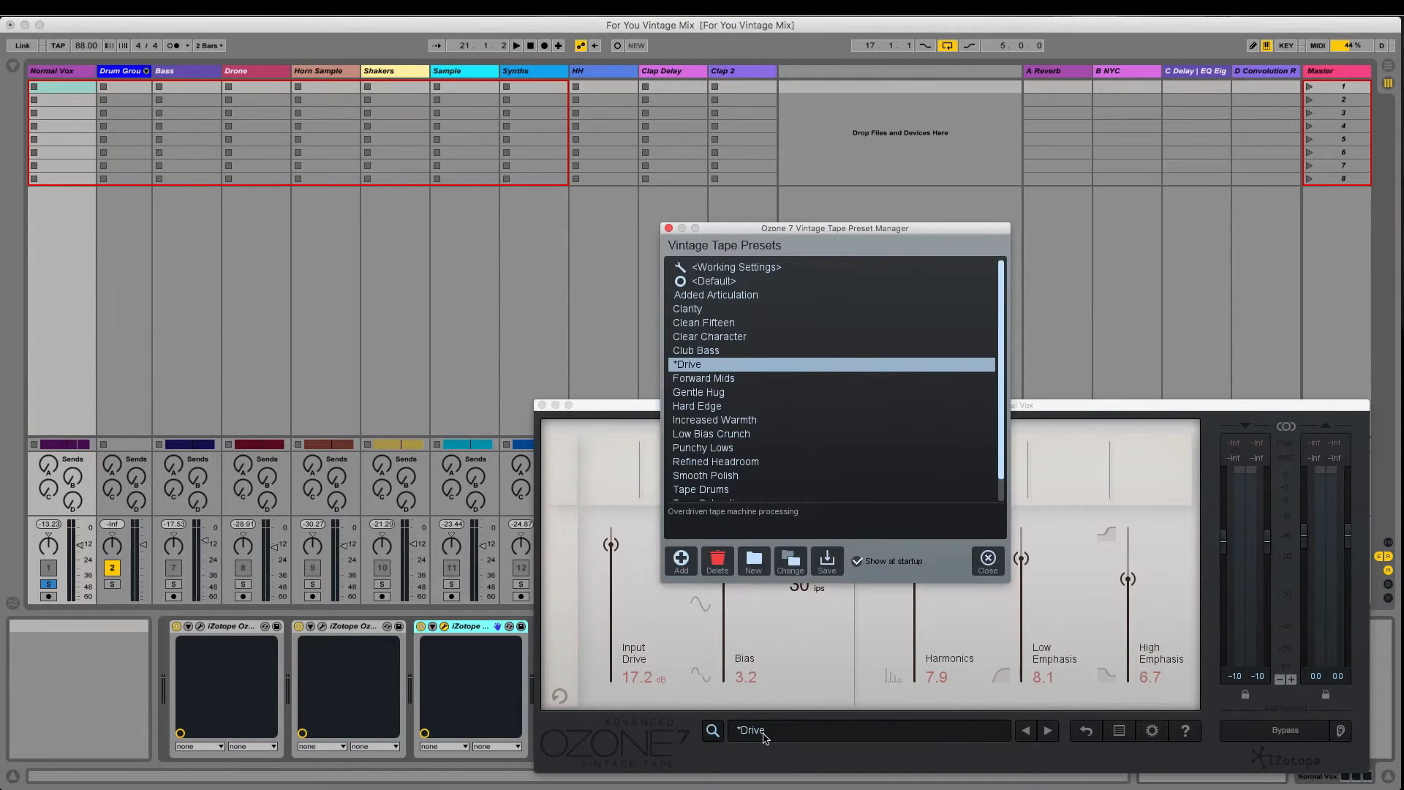
{"action": "left_click", "coordinate": [668, 229]}
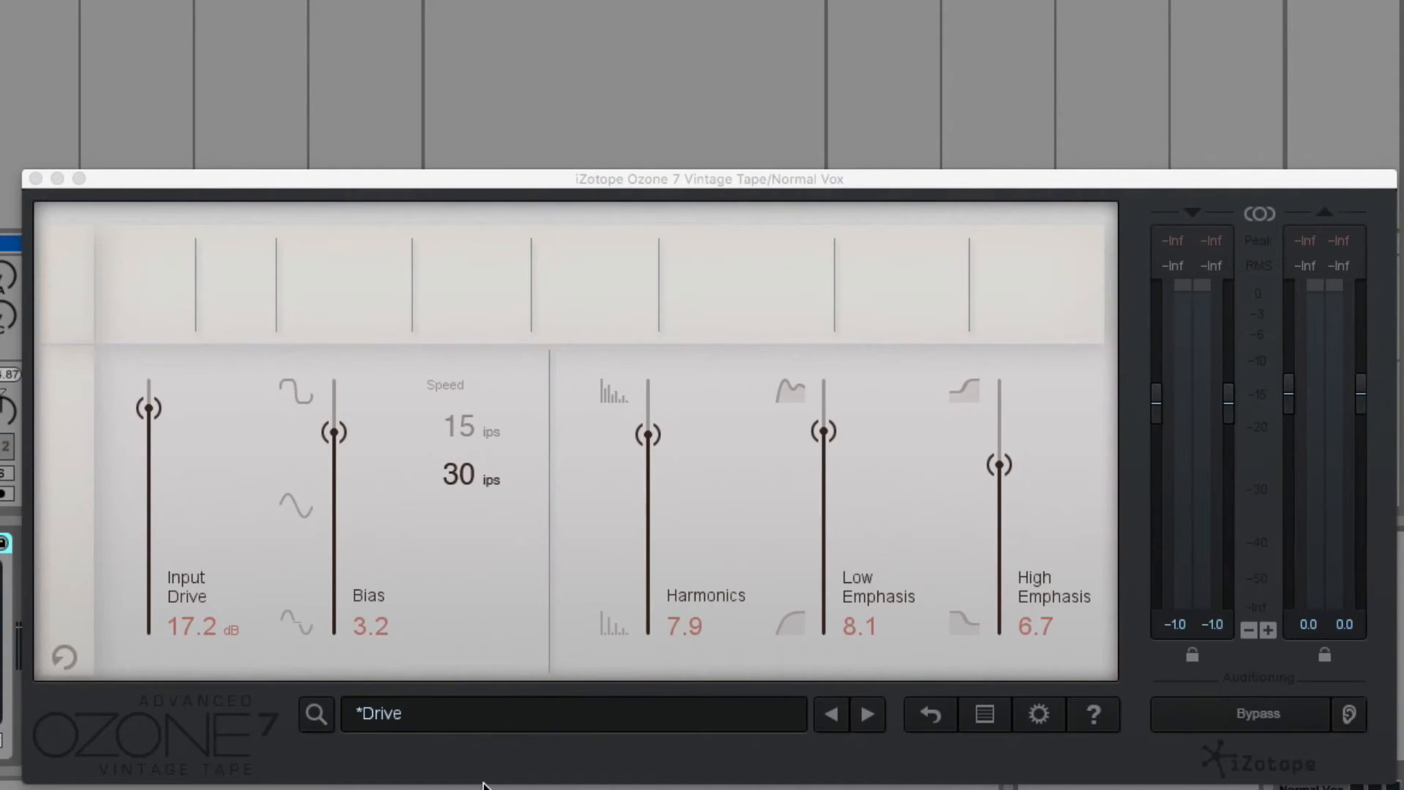
{"action": "left_click", "coordinate": [1286, 712]}
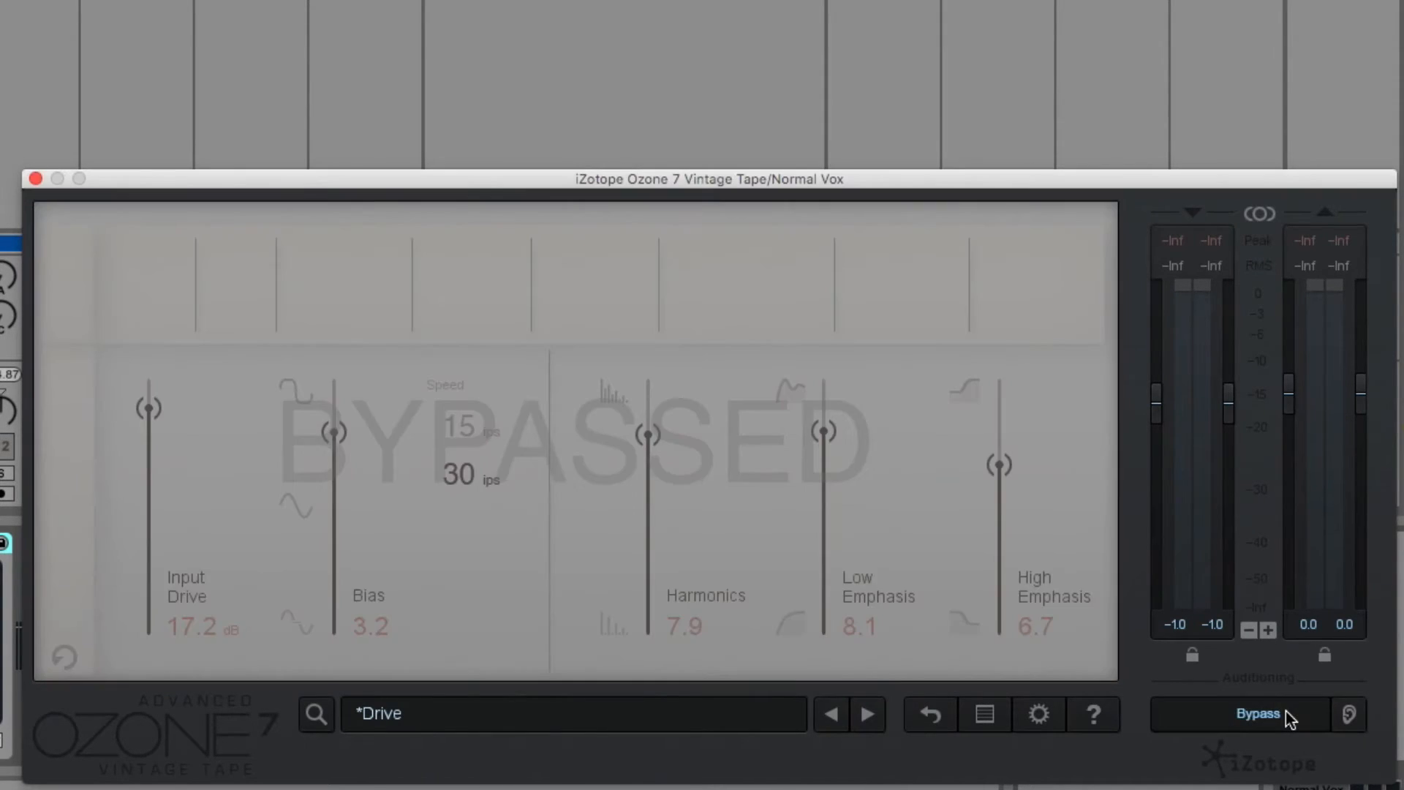
{"action": "key", "text": "space"}
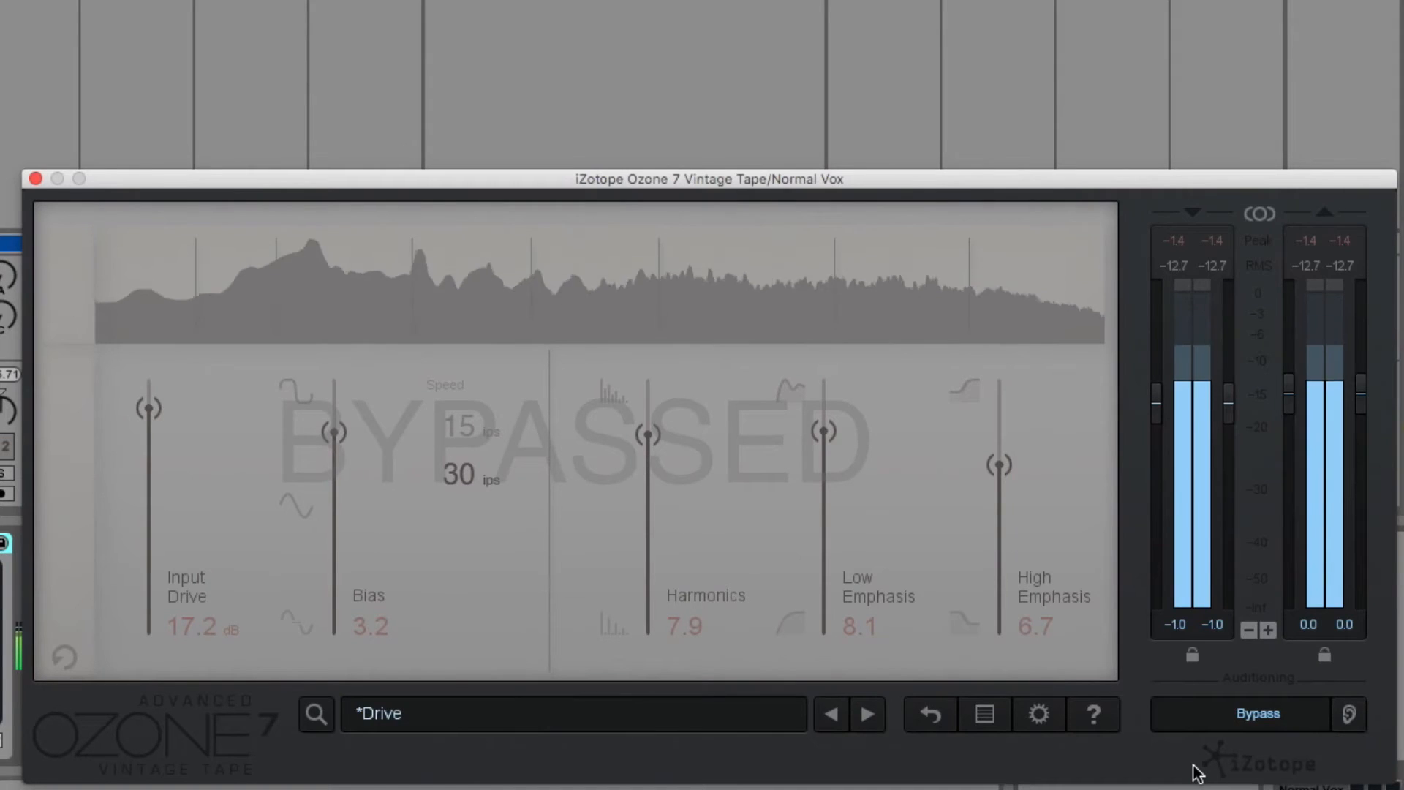
{"action": "key", "text": "space"}
{"action": "left_click", "coordinate": [1232, 719]}
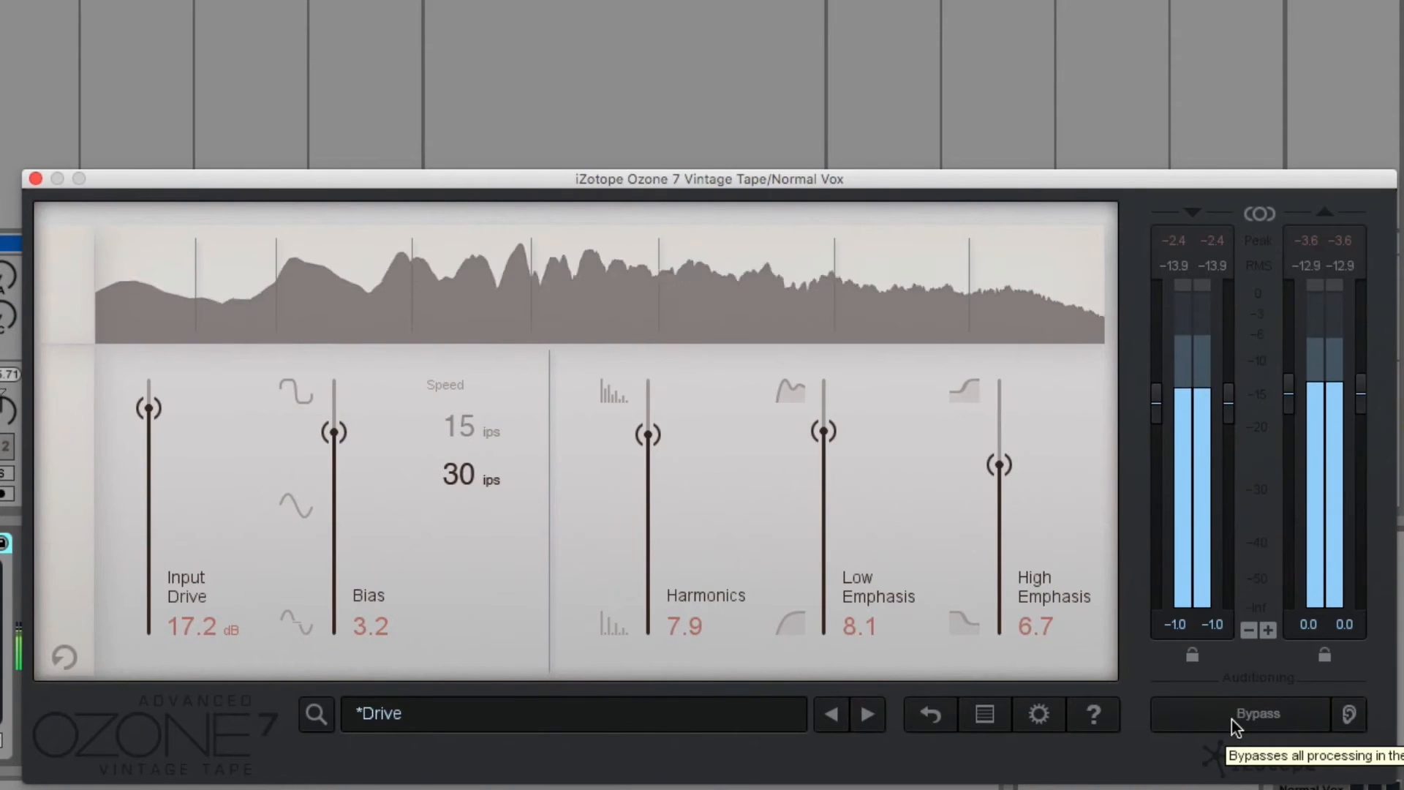
{"action": "key", "text": "space"}
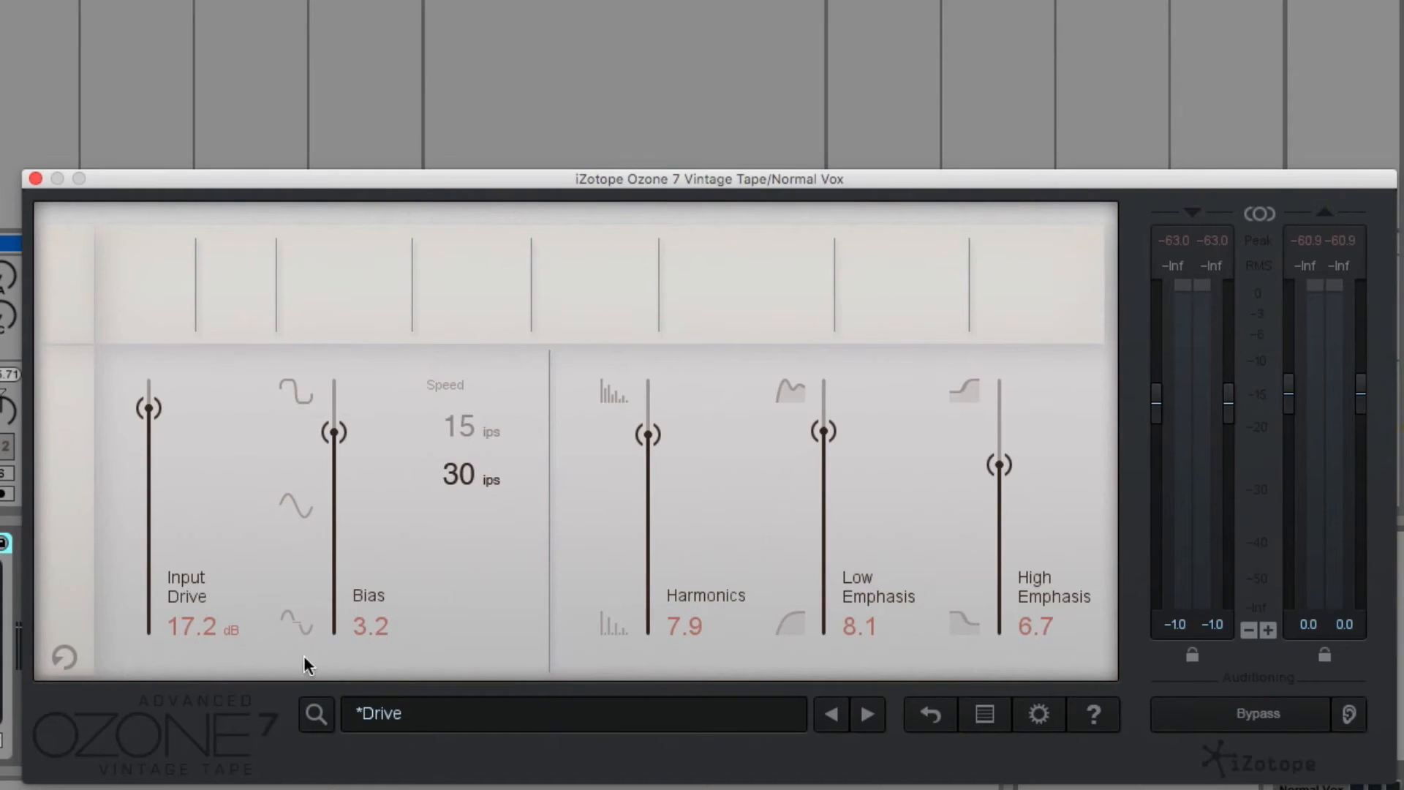
Set the Vintage Tape to bias 2.8, speed 30 ips, harmonics 7.7, low emphasis 7.5 and high emphasis 6.9
{"action": "mouse_move", "coordinate": [330, 431]}
{"action": "left_mouse_down"}
{"action": "mouse_move", "coordinate": [313, 559]}
{"action": "mouse_move", "coordinate": [326, 588]}
{"action": "mouse_move", "coordinate": [315, 437]}
{"action": "left_mouse_up"}
{"action": "left_click", "coordinate": [465, 427]}
{"action": "left_click", "coordinate": [462, 468]}
{"action": "left_click_drag", "start_coordinate": [642, 437], "coordinate": [643, 445]}
{"action": "left_click_drag", "start_coordinate": [819, 432], "coordinate": [820, 446]}
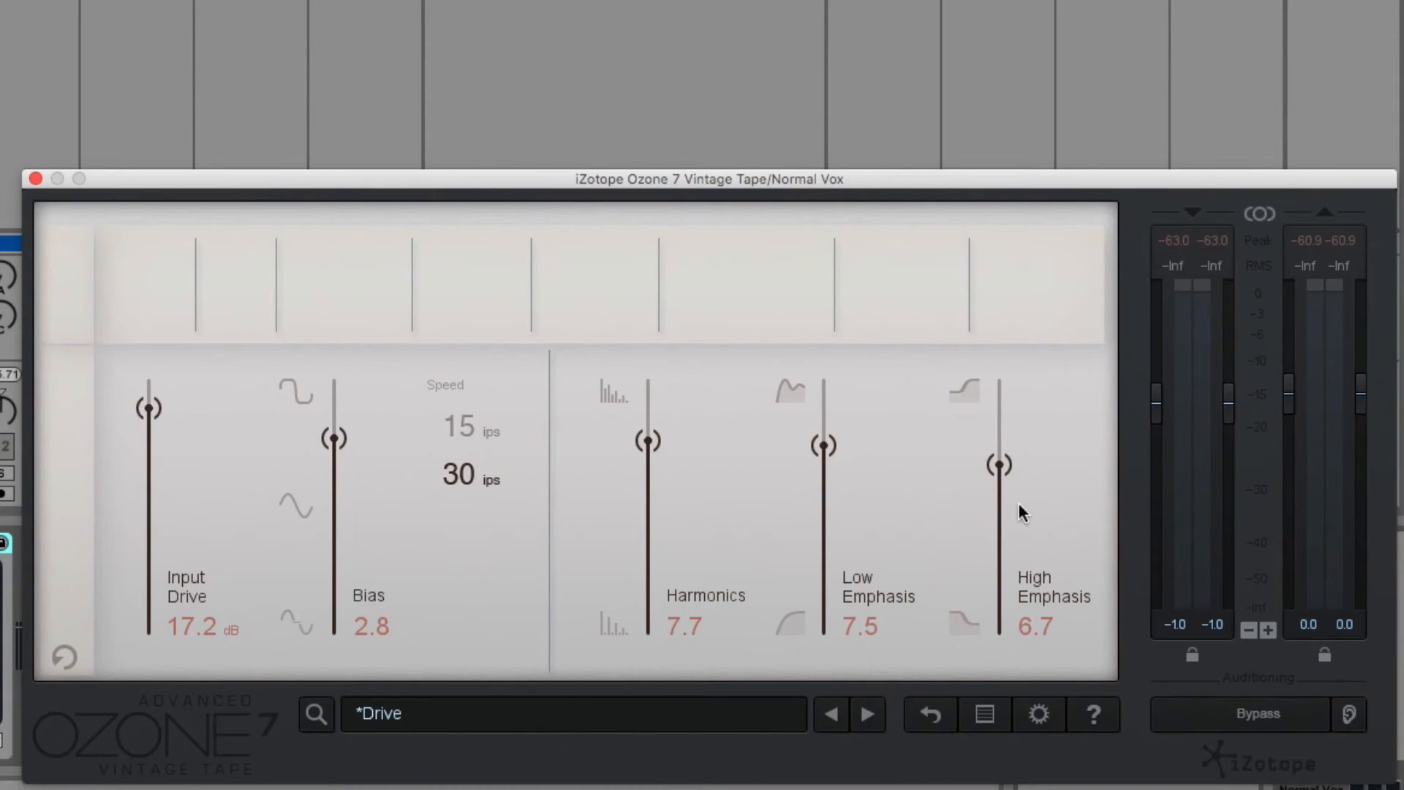
{"action": "mouse_move", "coordinate": [998, 464]}
{"action": "left_mouse_down"}
{"action": "mouse_move", "coordinate": [996, 485]}
{"action": "mouse_move", "coordinate": [998, 459]}
{"action": "left_mouse_up"}
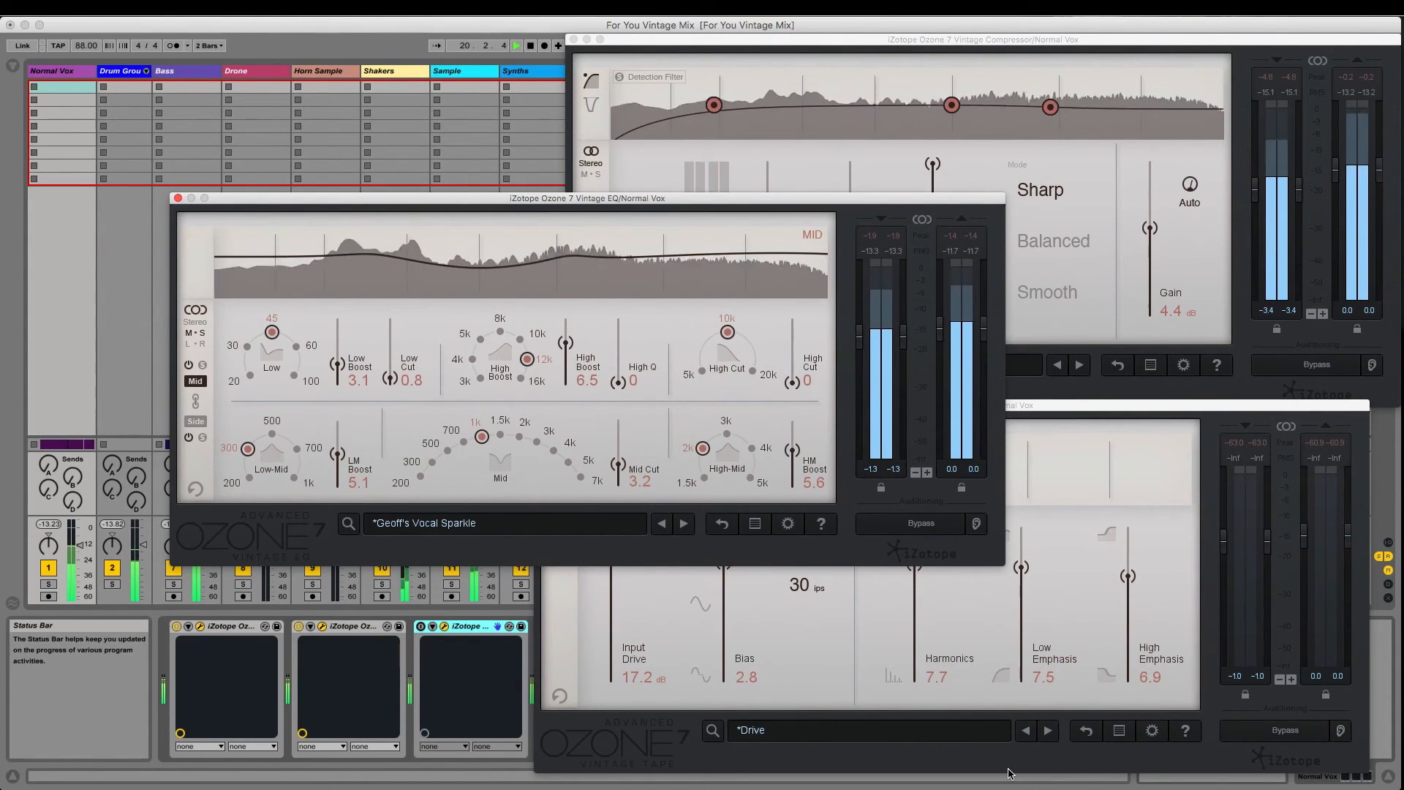
Stop playback, close the vocal channel's plug-in windows and select the B NYC return track
{"action": "key", "text": "space"}
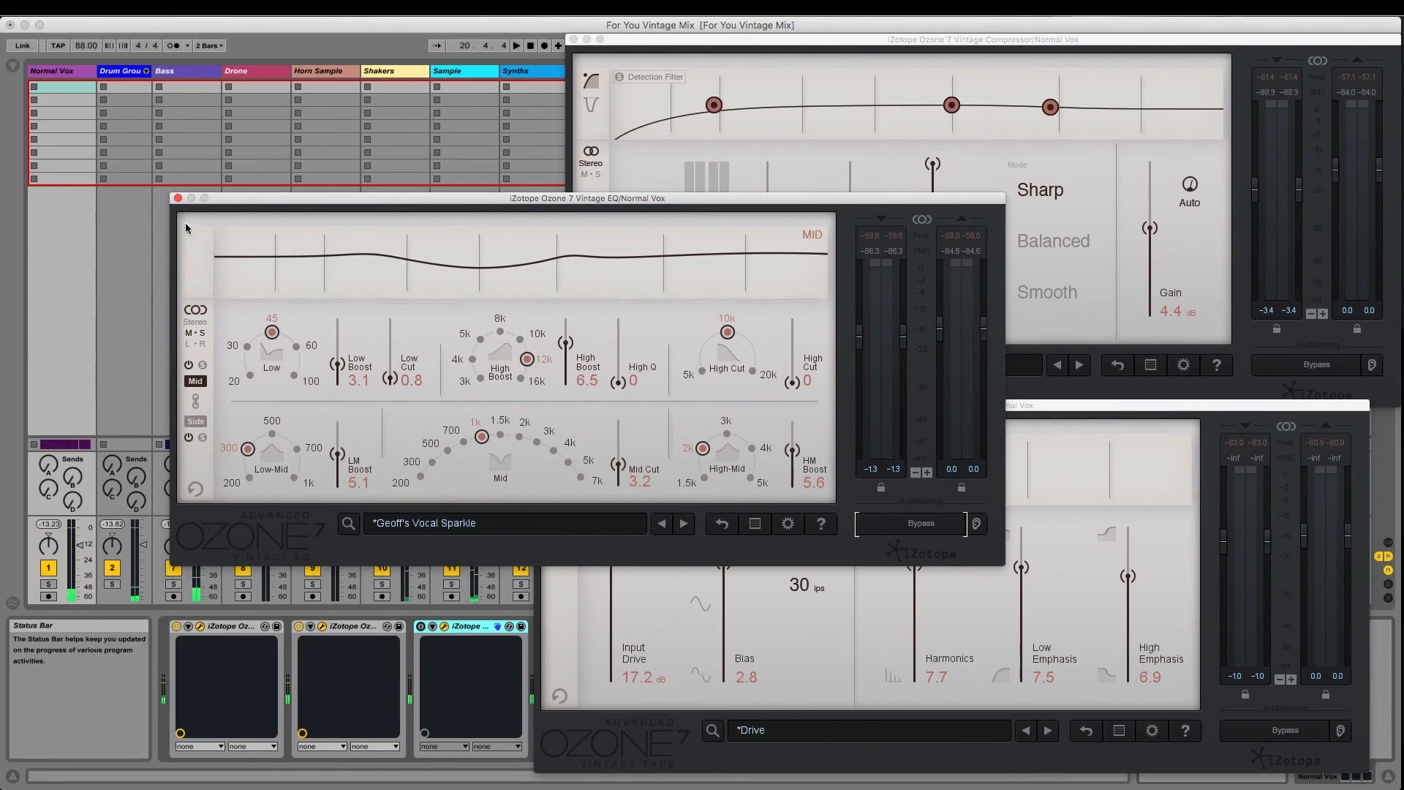
{"action": "left_click", "coordinate": [178, 198]}
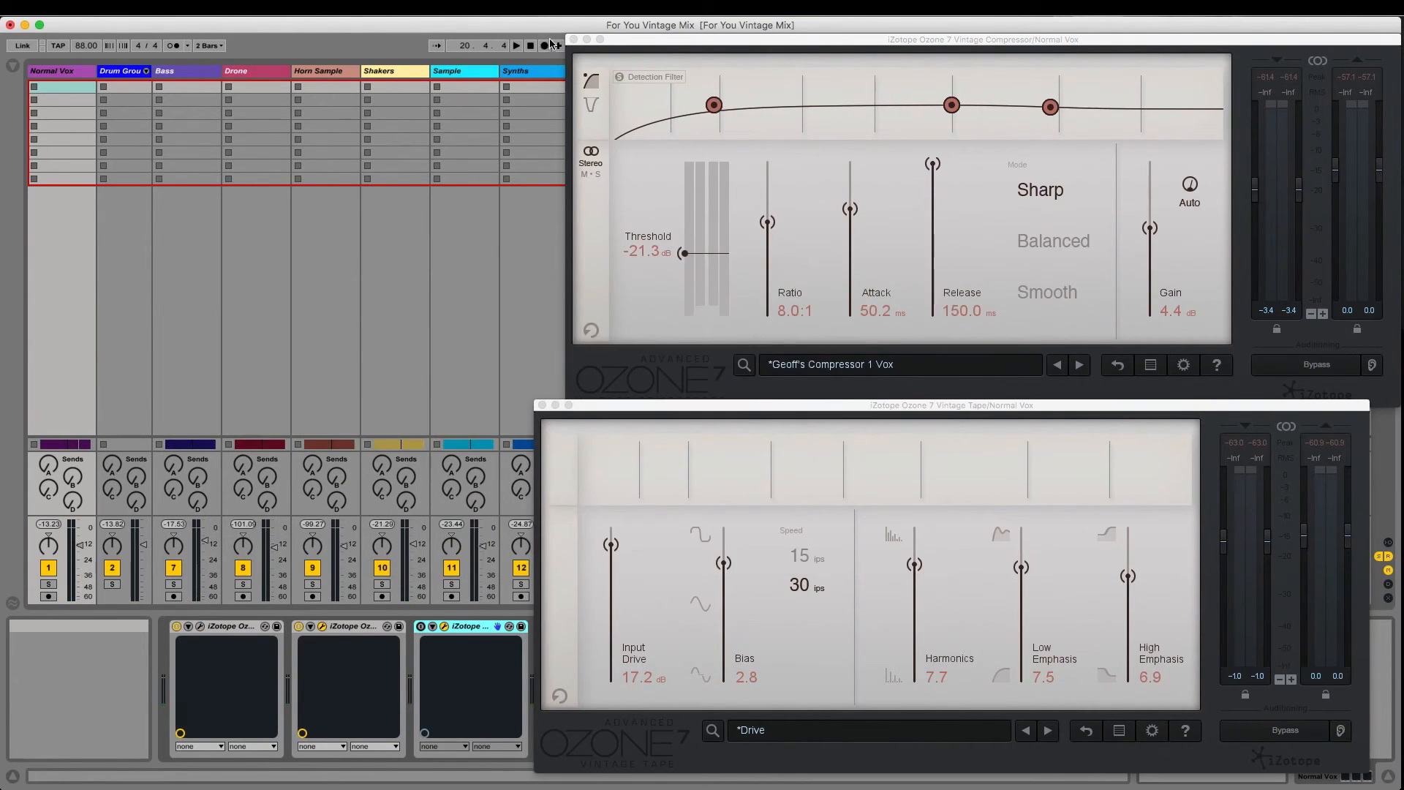
{"action": "left_click", "coordinate": [1117, 73]}
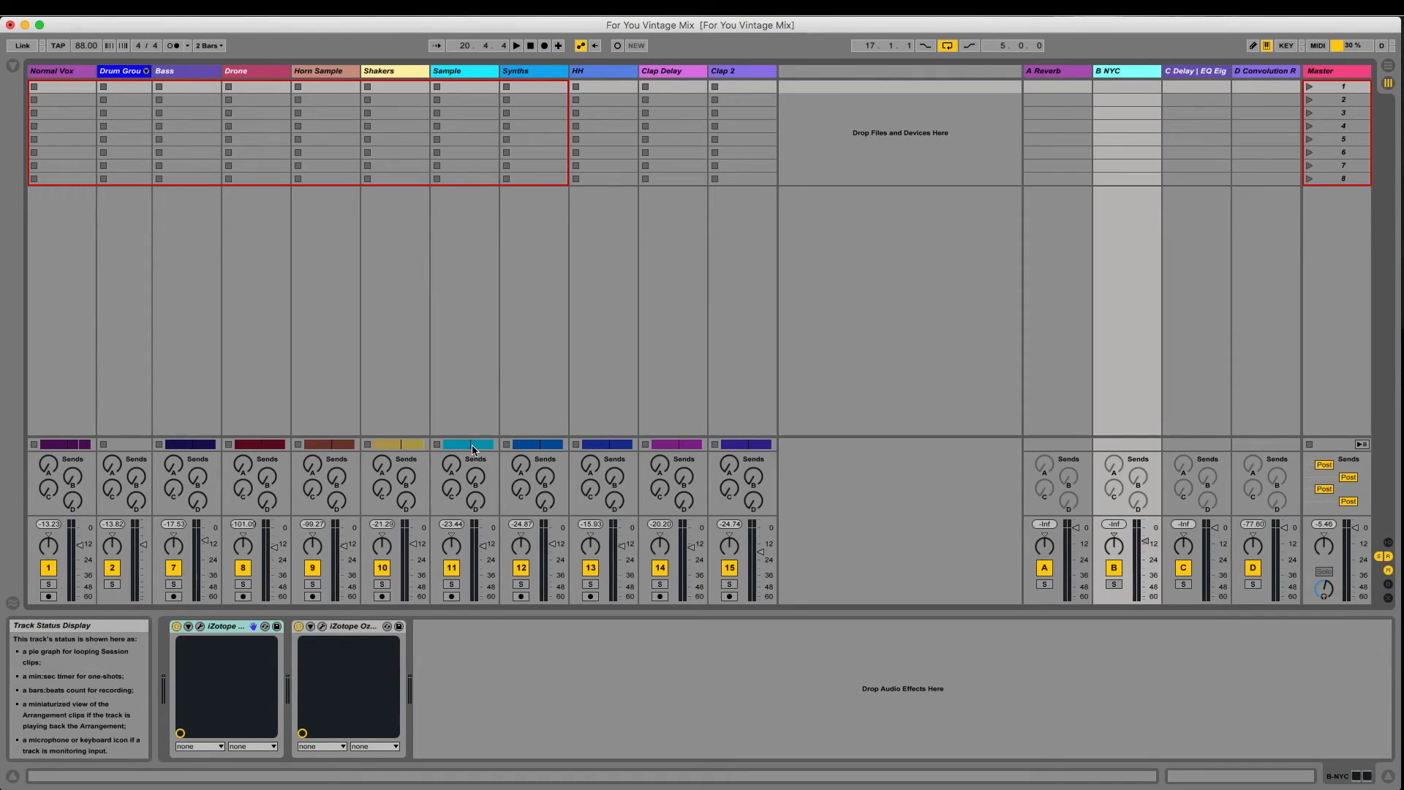
Open the Vintage Compressor and Vintage EQ on the B NYC return and examine the compressor's Pumping preset and the EQ settings
{"action": "left_click", "coordinate": [199, 627]}
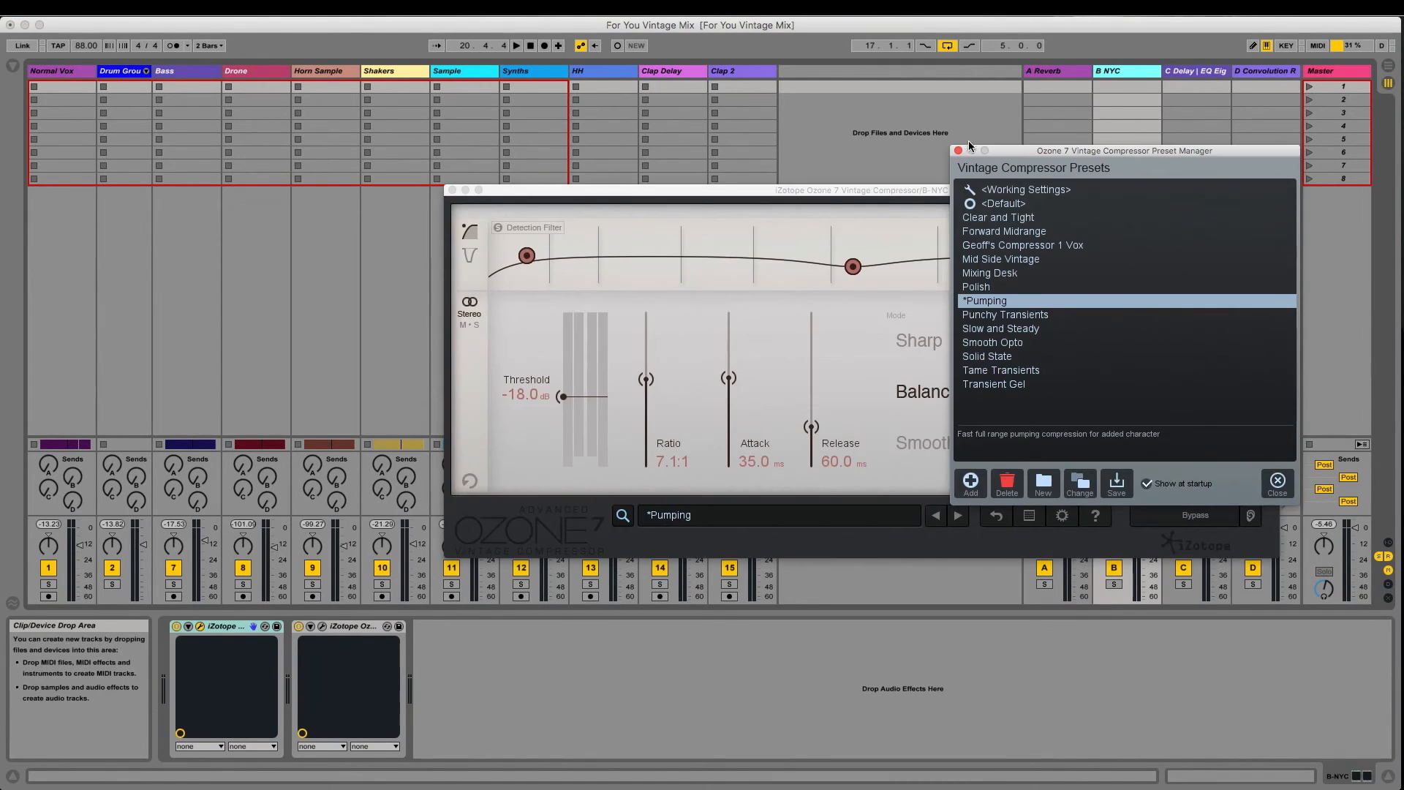
{"action": "left_click", "coordinate": [959, 151]}
{"action": "left_click", "coordinate": [322, 626]}
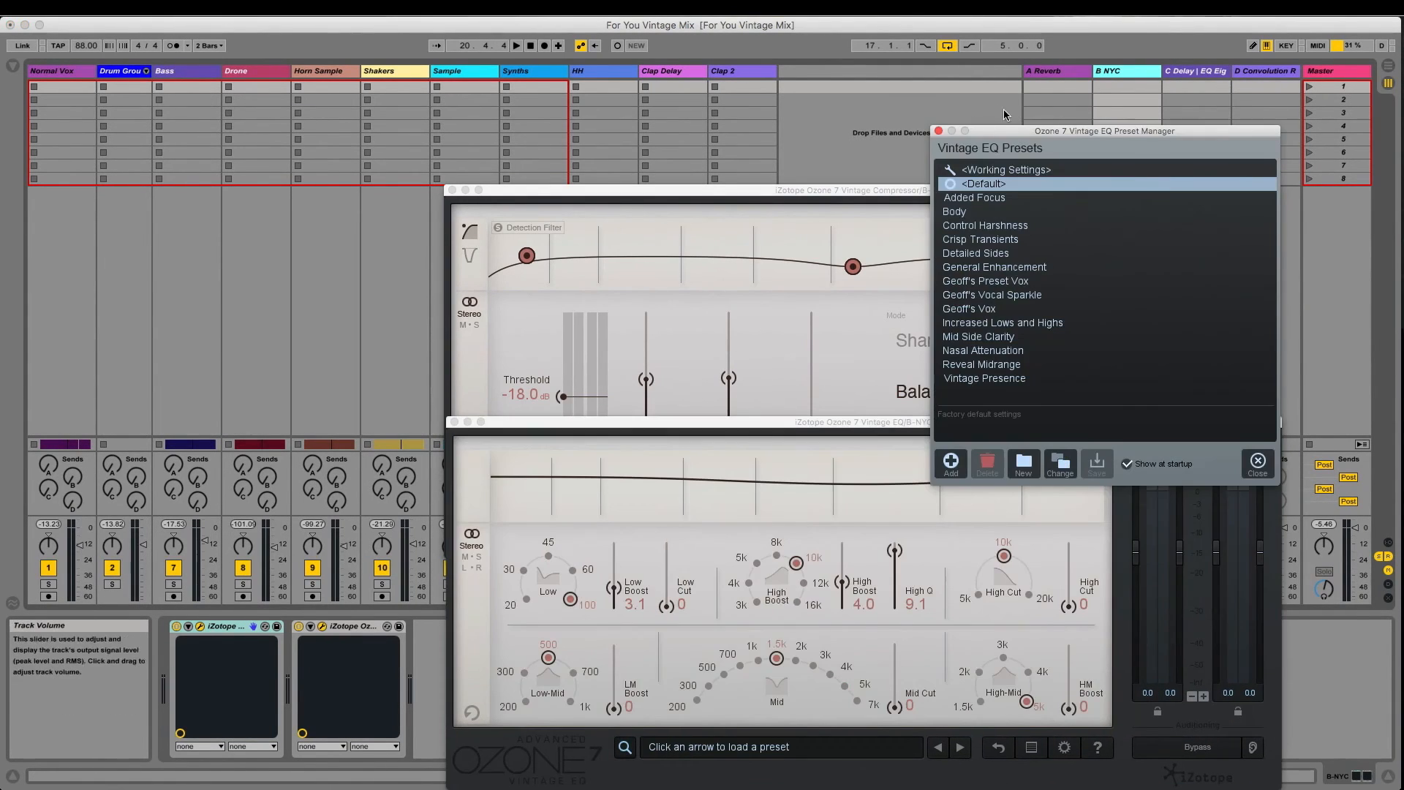
{"action": "left_click", "coordinate": [938, 131]}
{"action": "left_click", "coordinate": [869, 191]}
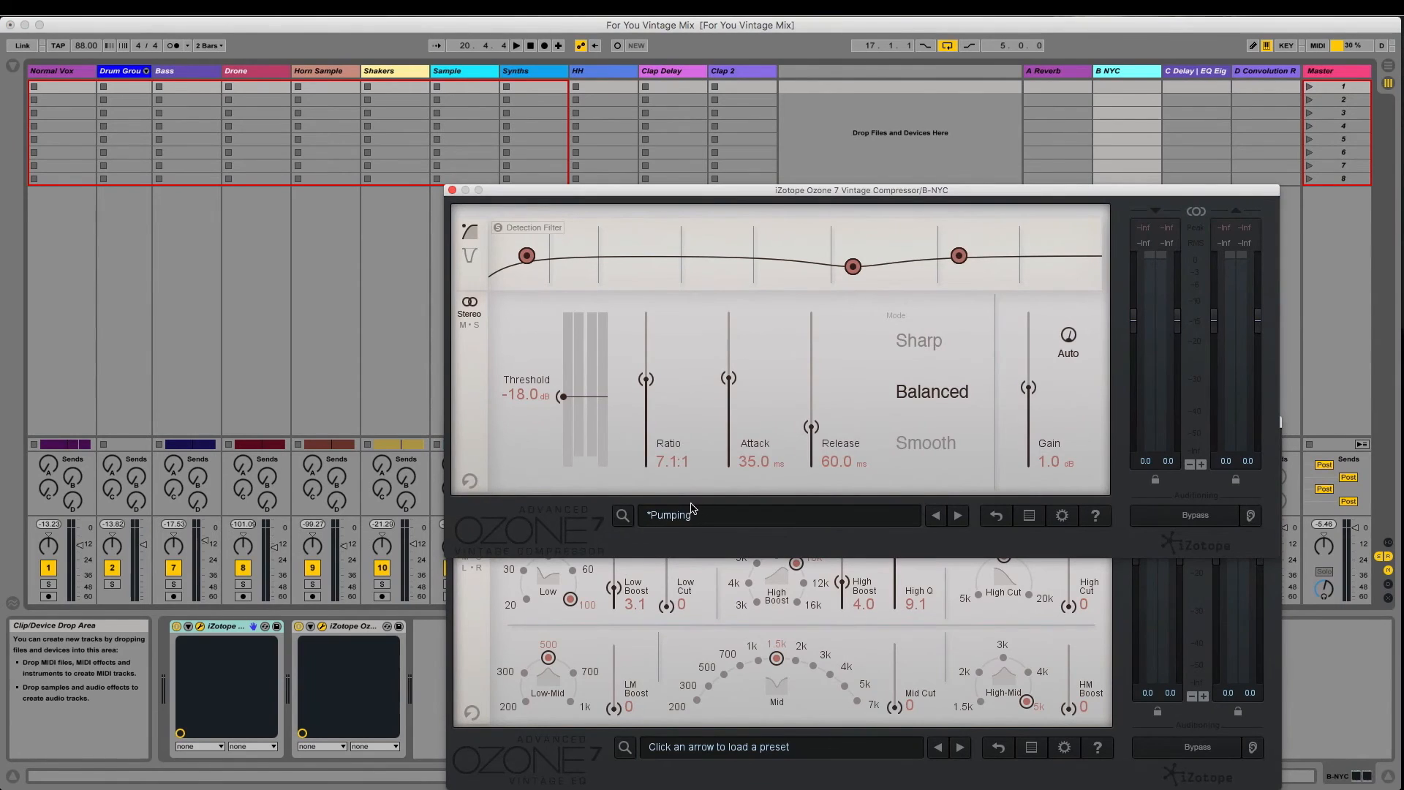
{"action": "left_click", "coordinate": [675, 519]}
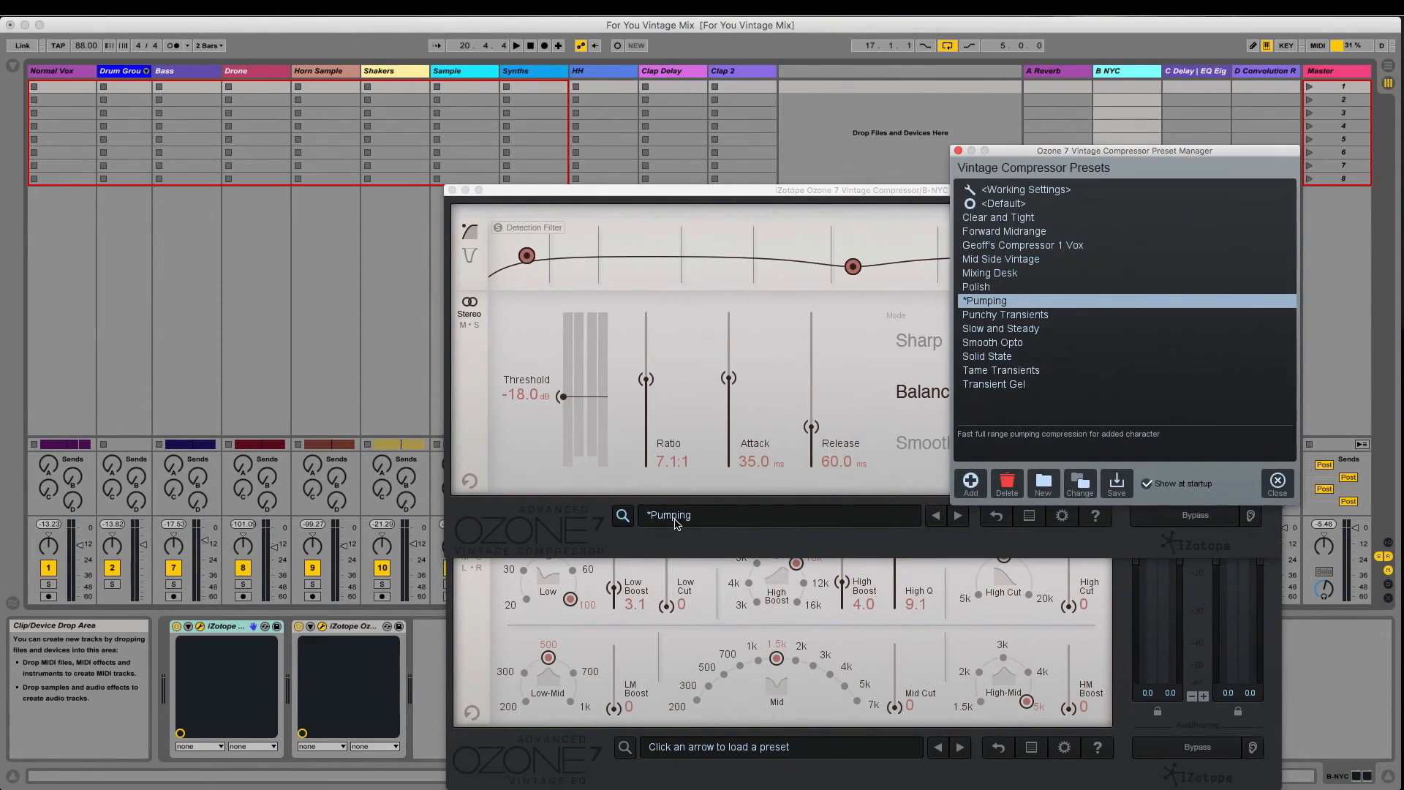
{"action": "left_click", "coordinate": [957, 150]}
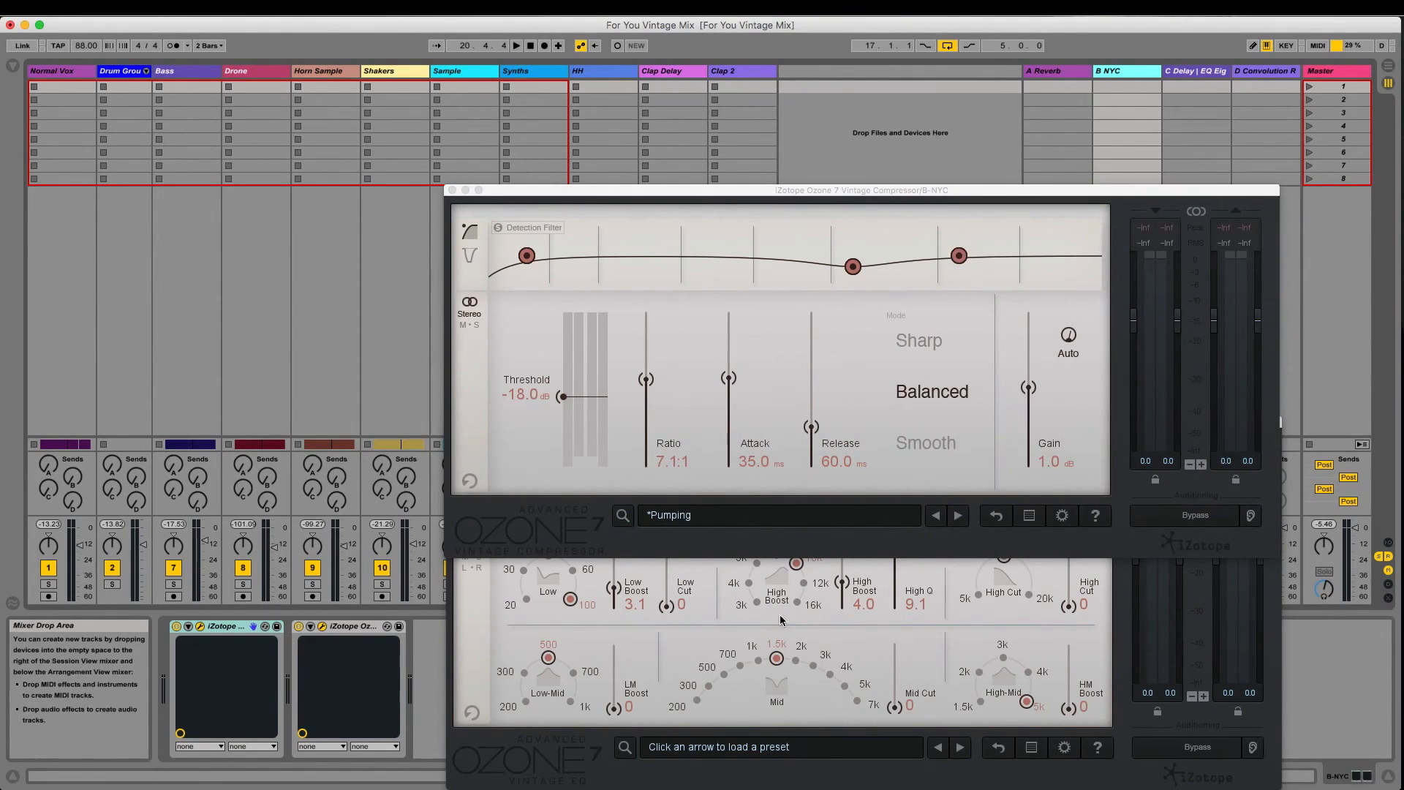
{"action": "left_click", "coordinate": [784, 773]}
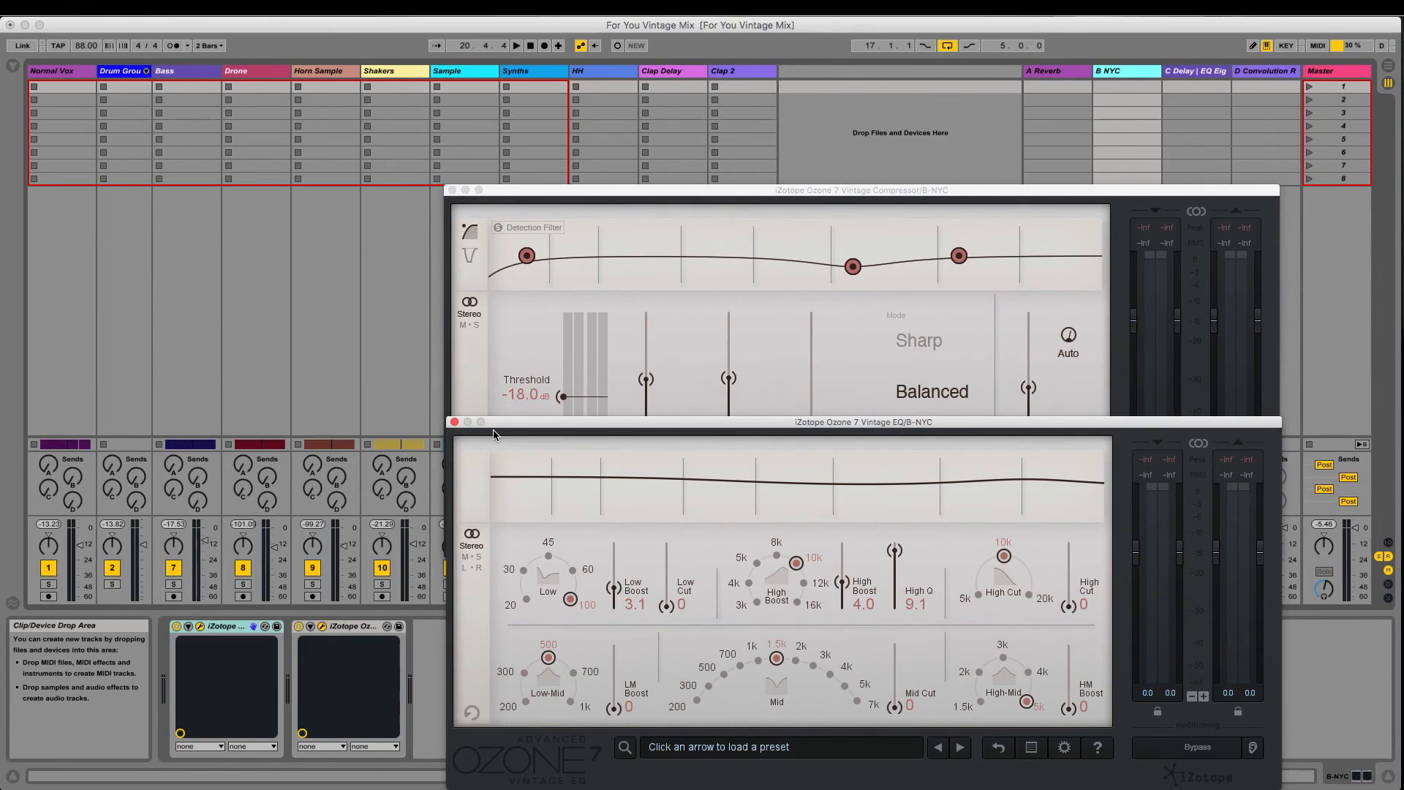
Raise the Bass and Drum Group sends to the B NYC return during playback, and close the return's plug-in windows
{"action": "key", "text": "space"}
{"action": "left_click", "coordinate": [198, 482]}
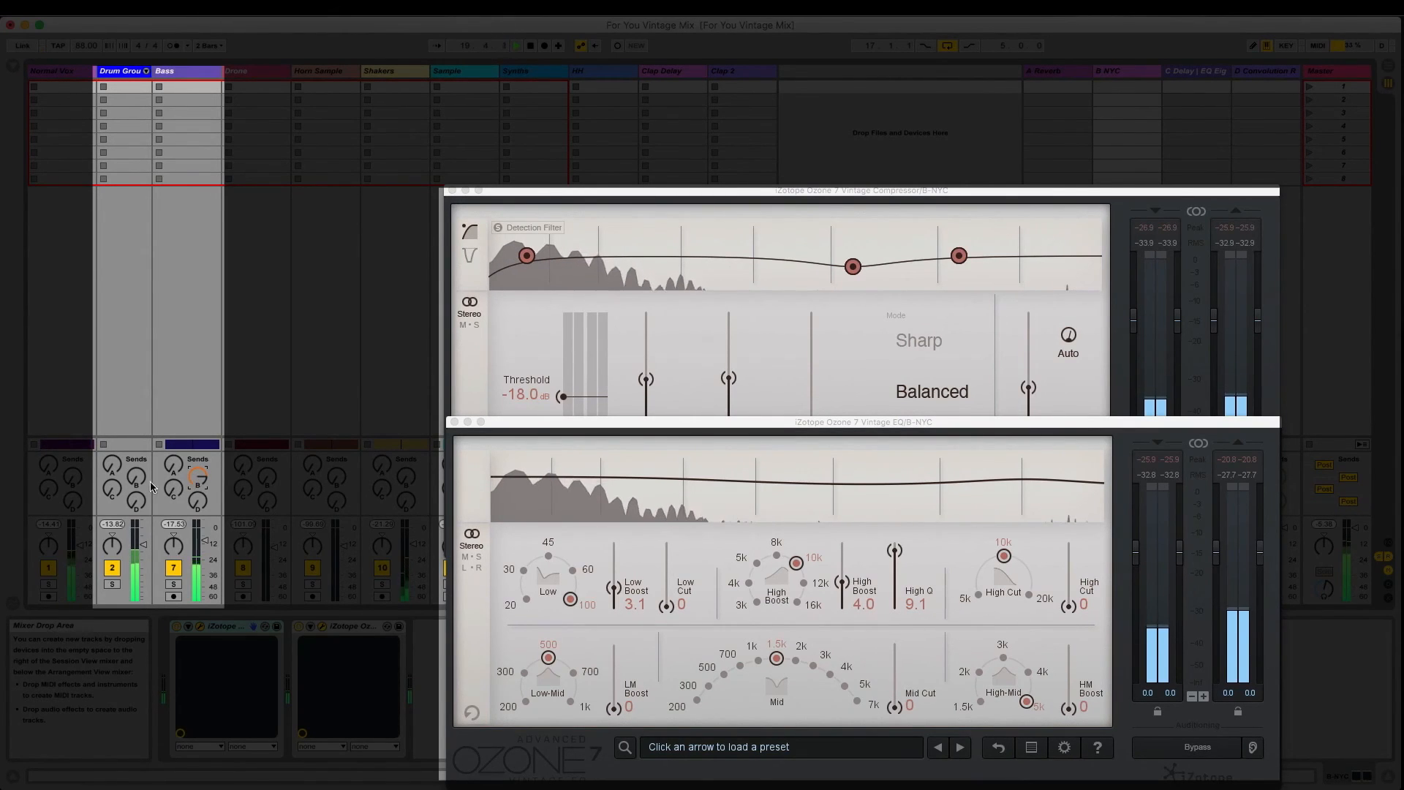
{"action": "left_click_drag", "start_coordinate": [137, 478], "coordinate": [137, 445]}
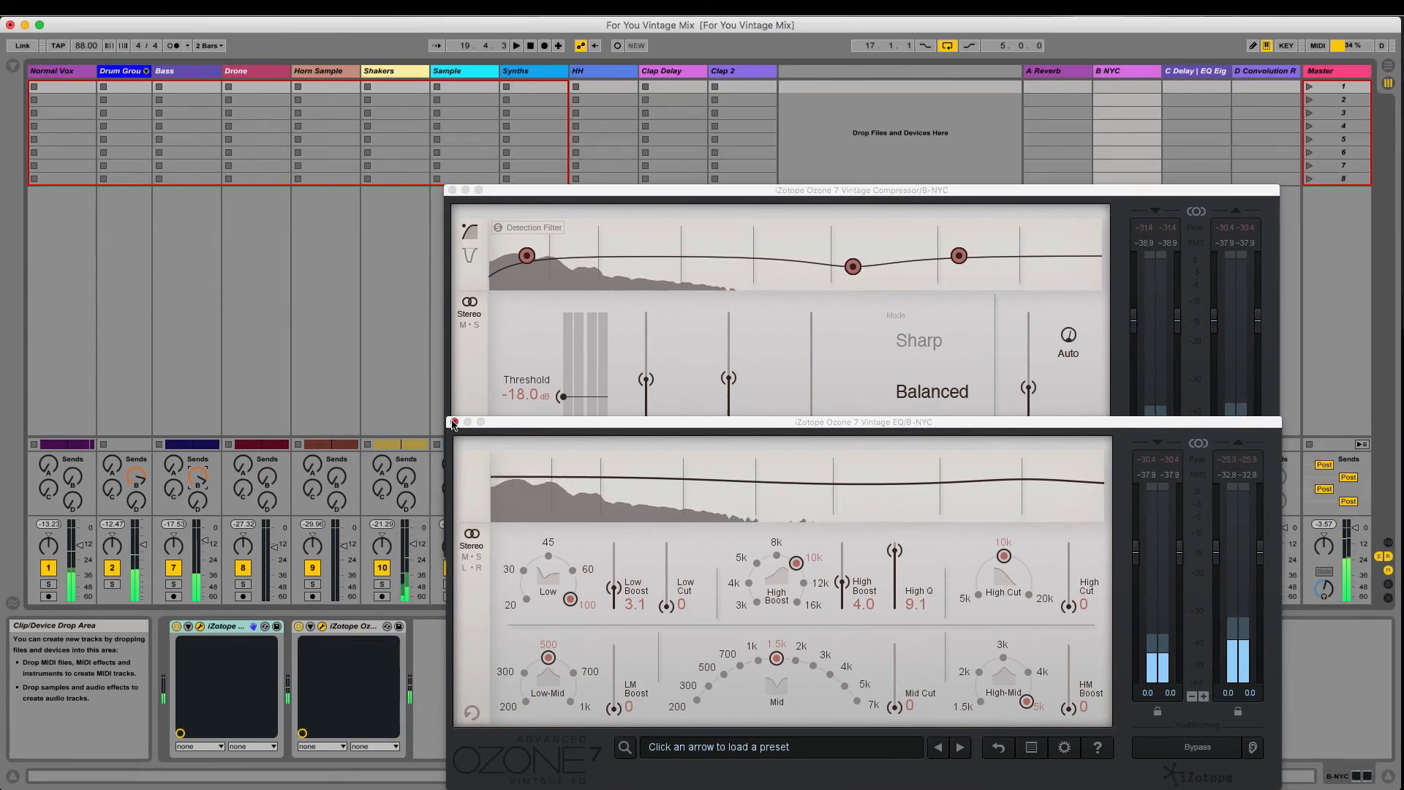
{"action": "left_click", "coordinate": [453, 423]}
{"action": "left_click", "coordinate": [453, 190]}
{"action": "key", "text": "space"}
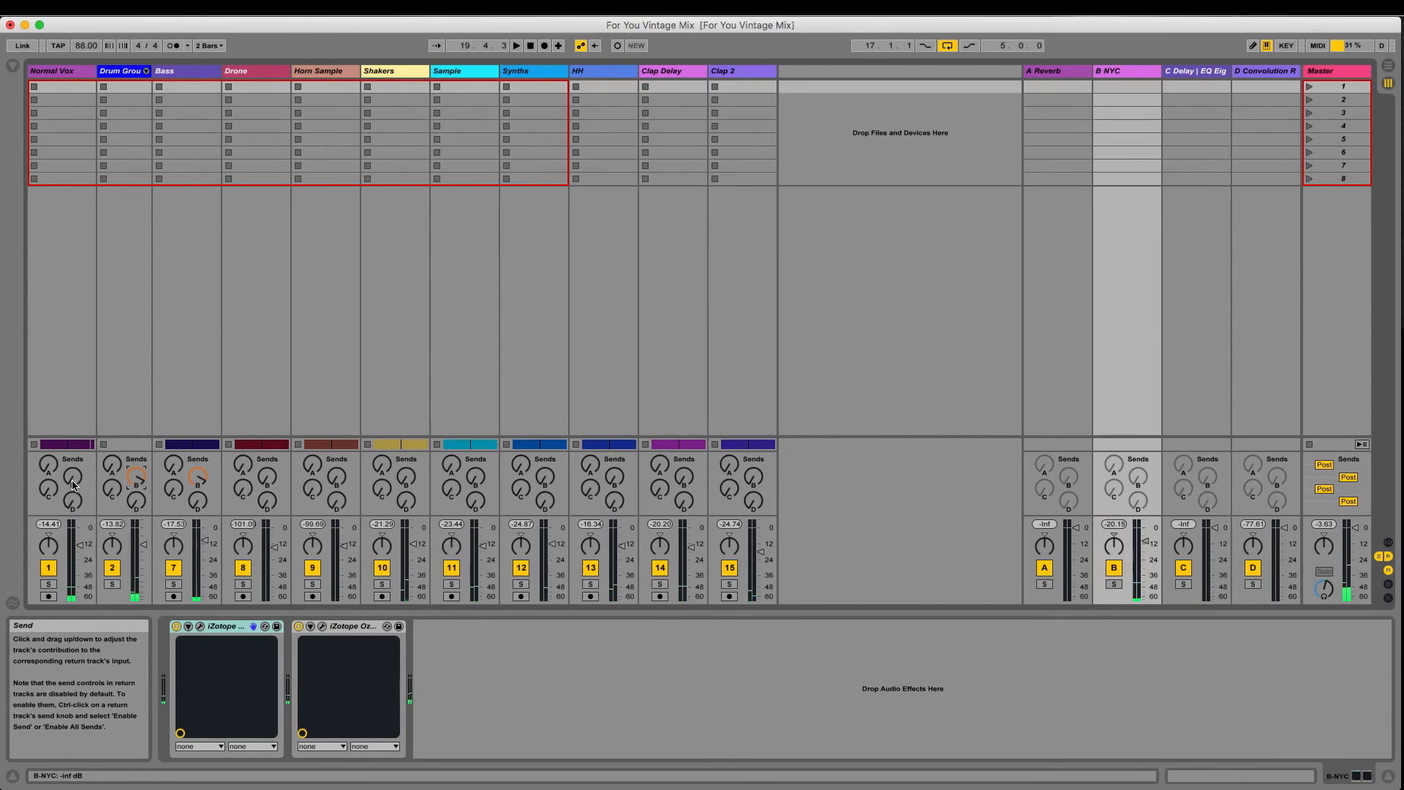
Raise the Normal Vox send to the B NYC return during playback, and fine-tune the Drum Group and Bass sends
{"action": "key", "text": "space"}
{"action": "left_click_drag", "start_coordinate": [71, 481], "coordinate": [72, 455]}
{"action": "left_click", "coordinate": [129, 482]}
{"action": "left_click_drag", "start_coordinate": [130, 481], "coordinate": [130, 478]}
{"action": "left_click", "coordinate": [195, 480]}
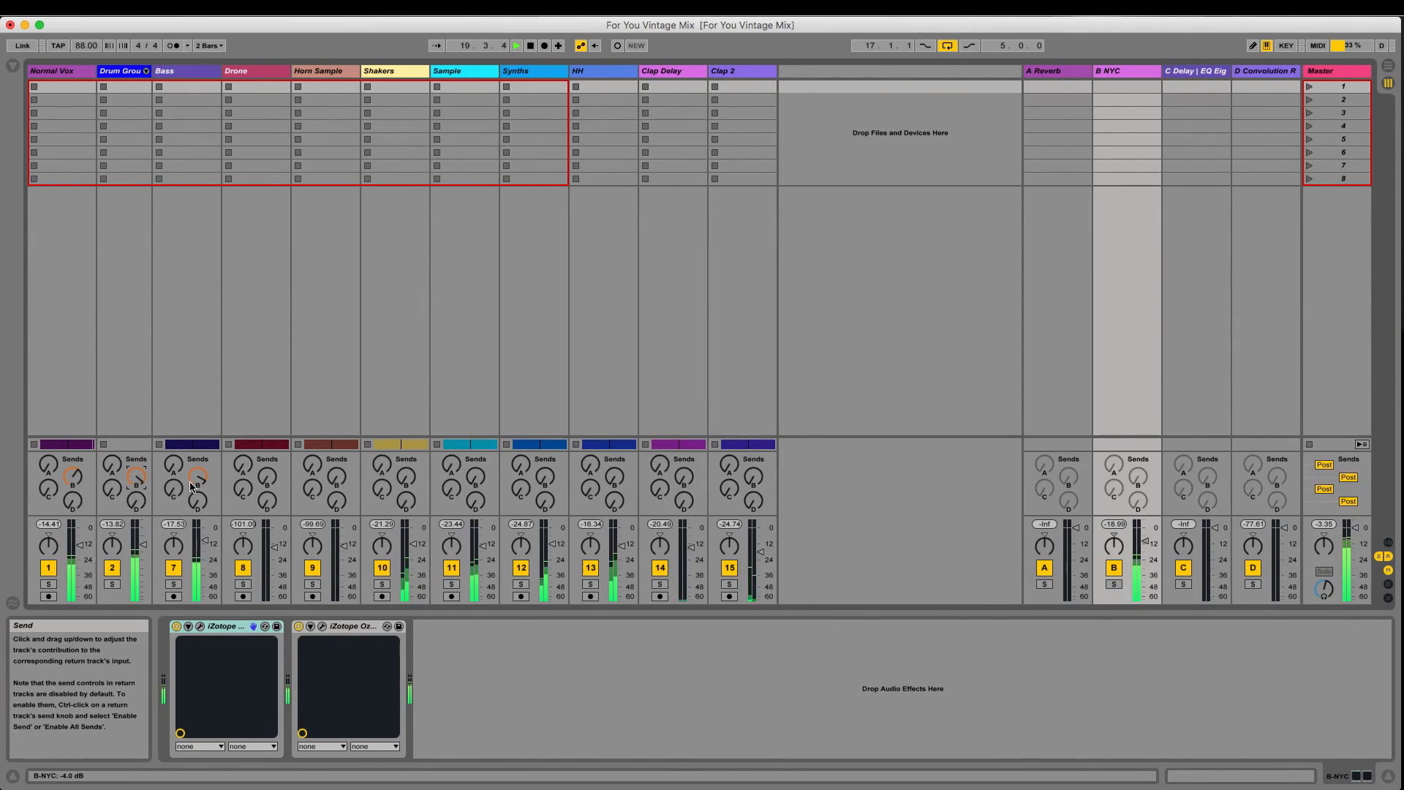